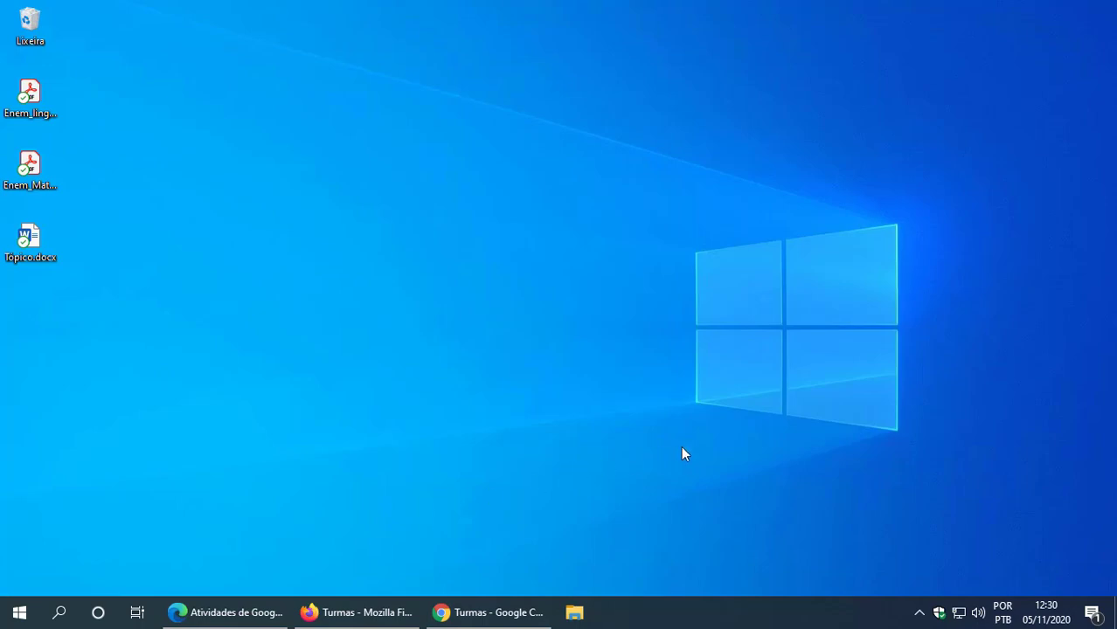
Step: Switch to Firefox and show the Atividades page of the Google Classroom class, Turma 3º Ano manhã - M3NR01
{"action": "left_click", "coordinate": [362, 616]}
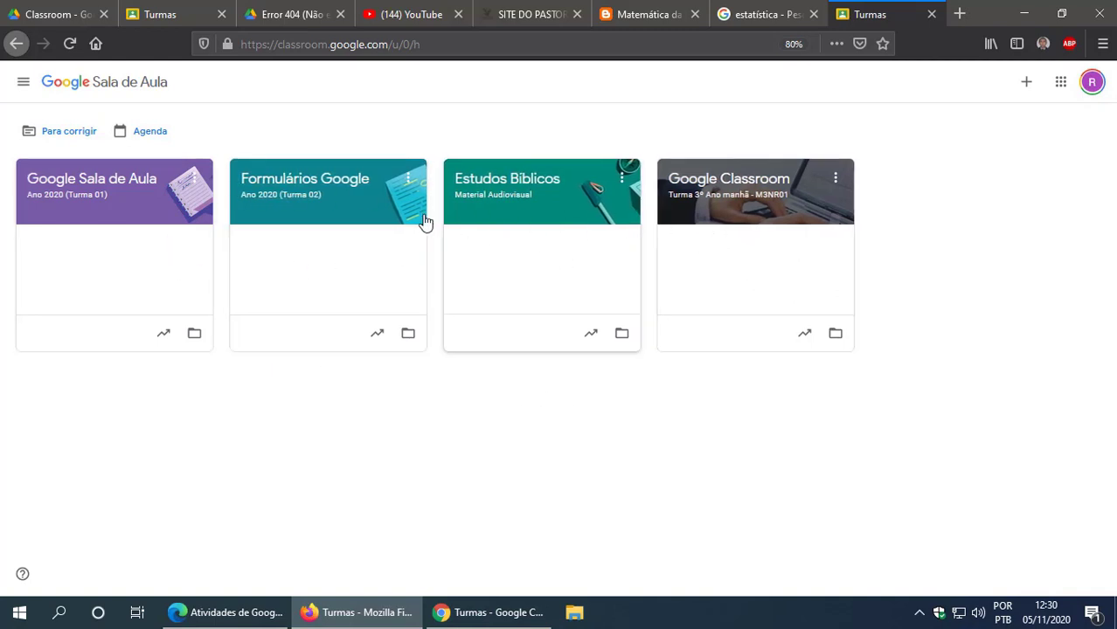
{"action": "left_click", "coordinate": [739, 195]}
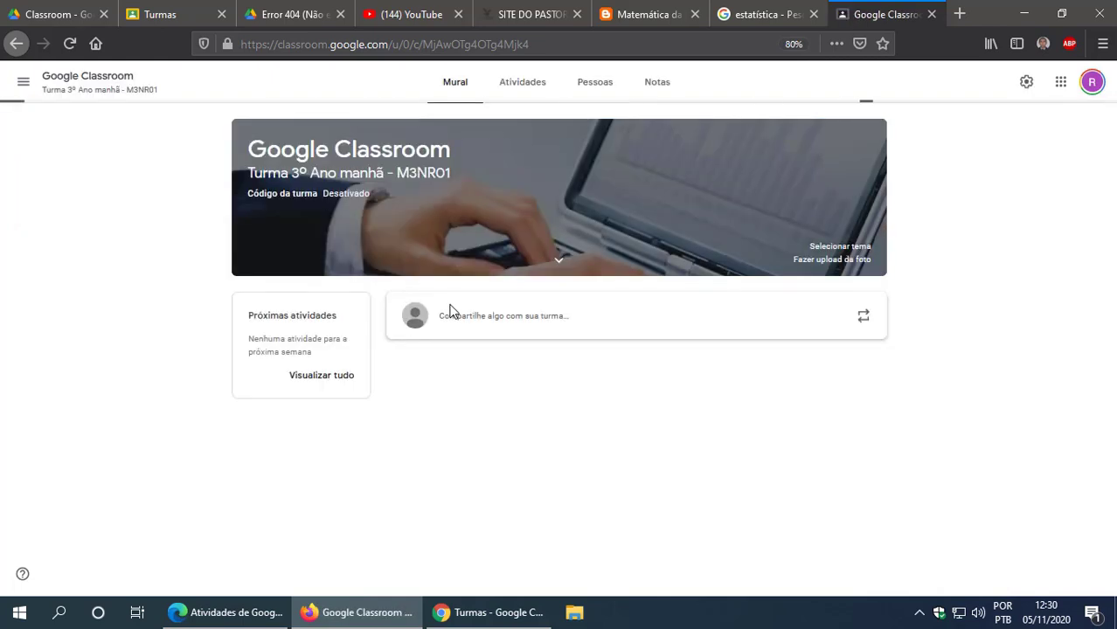
{"action": "left_click", "coordinate": [522, 94]}
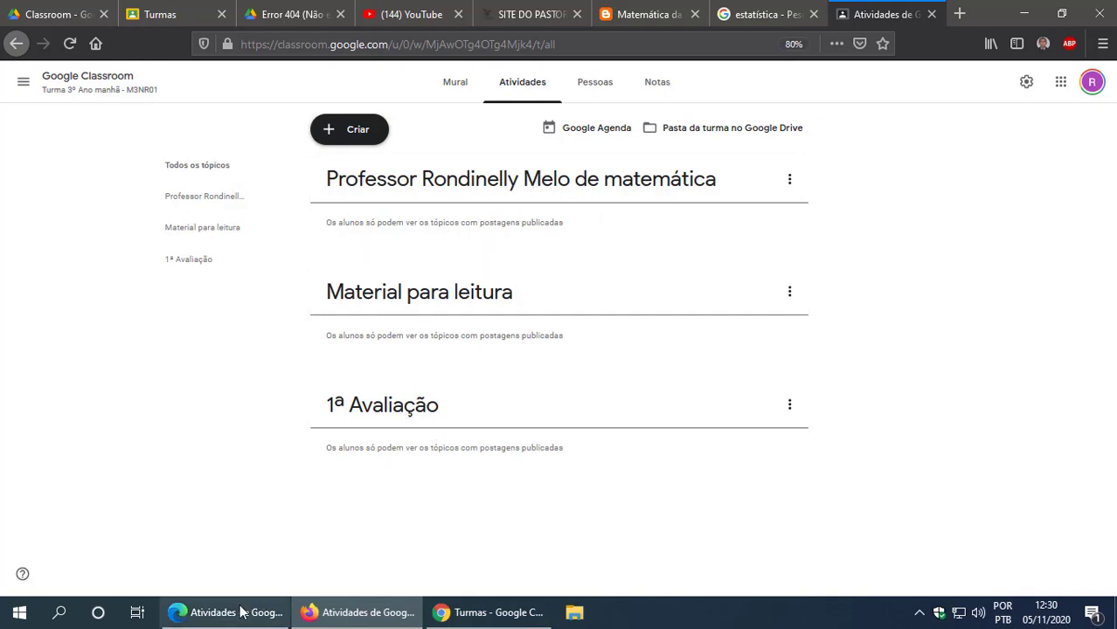
Step: Check the M3NR01 class's Atividades page from both student accounts in Edge and compare it with the teacher's view in Firefox
{"action": "left_click", "coordinate": [216, 618]}
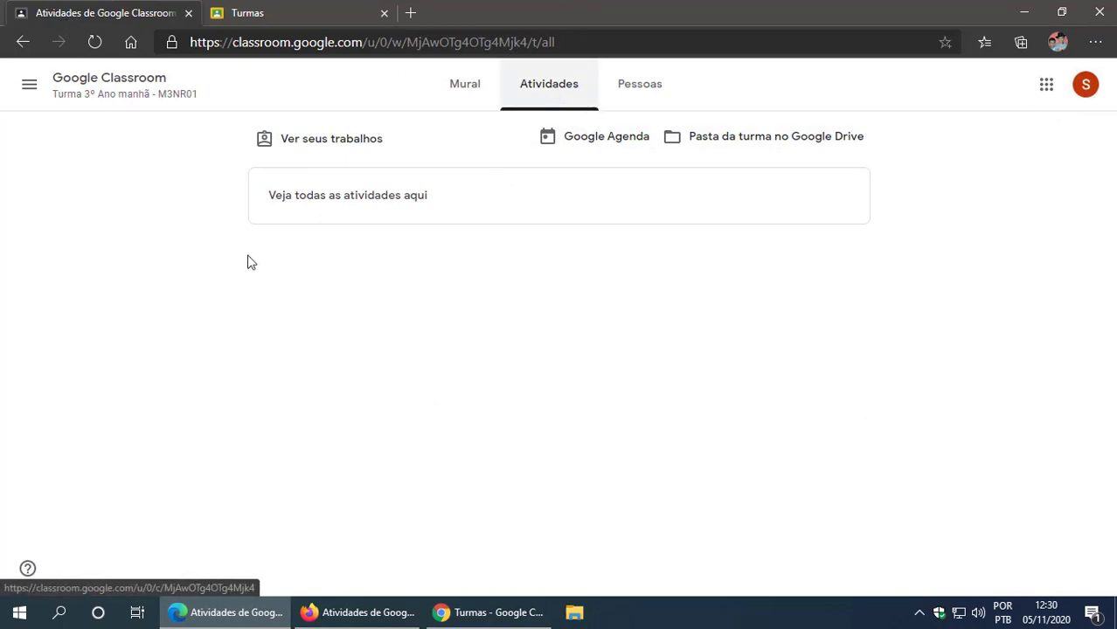
{"action": "left_click", "coordinate": [251, 16]}
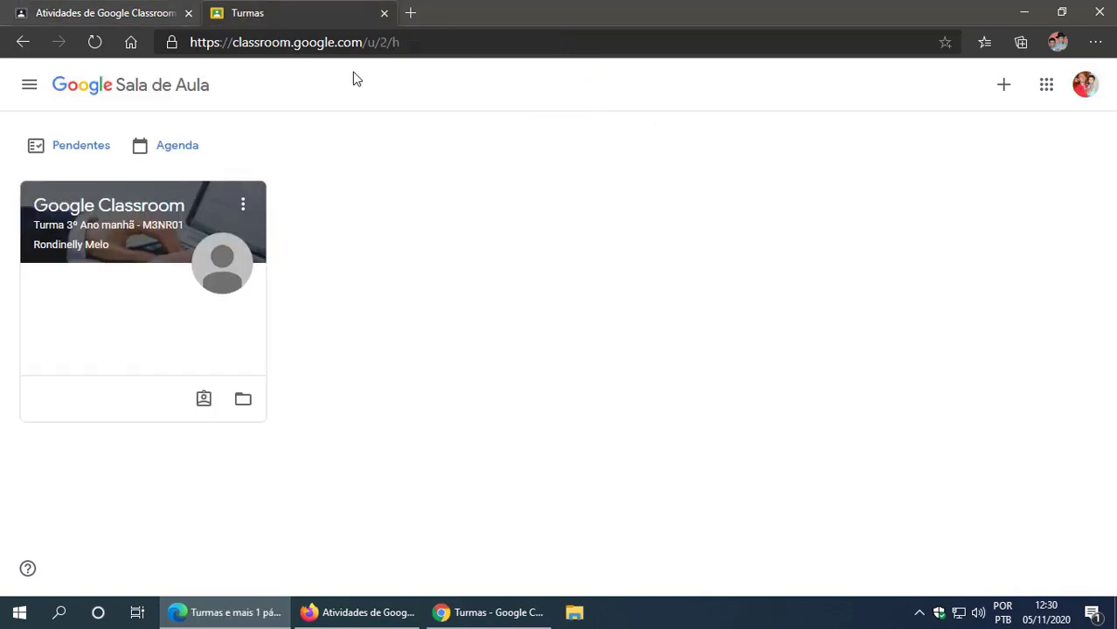
{"action": "left_click", "coordinate": [118, 218]}
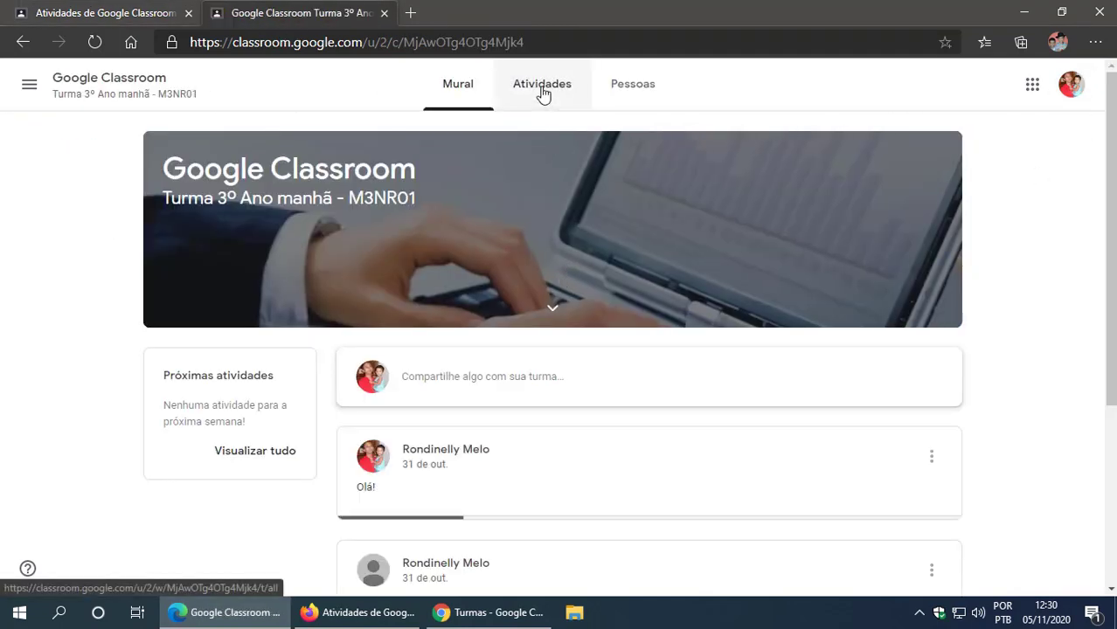
{"action": "left_click", "coordinate": [543, 95]}
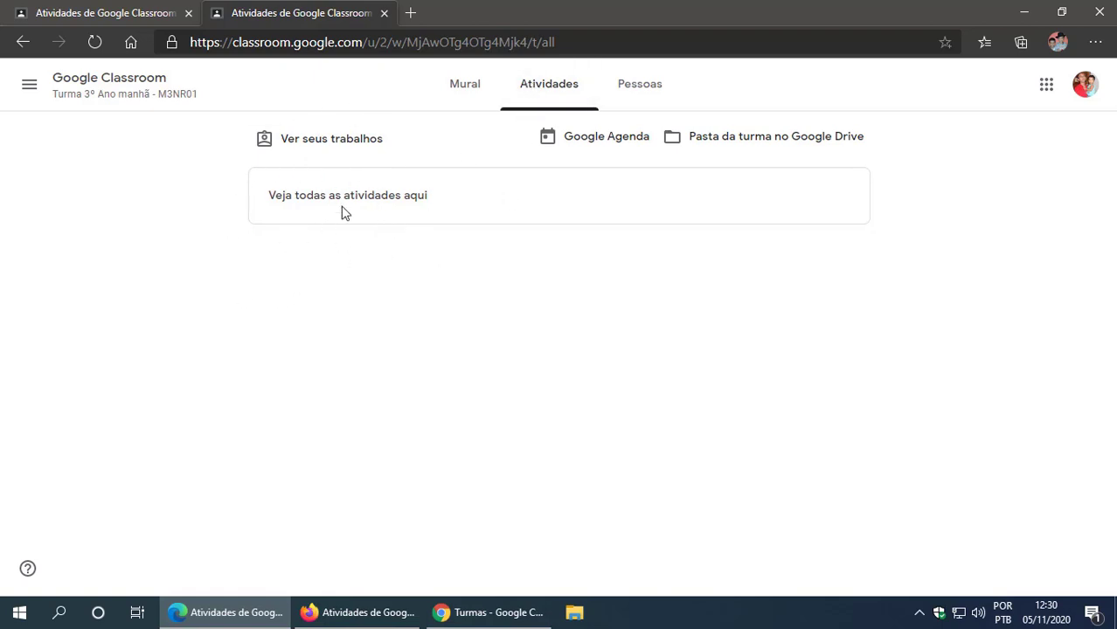
{"action": "left_click", "coordinate": [367, 615]}
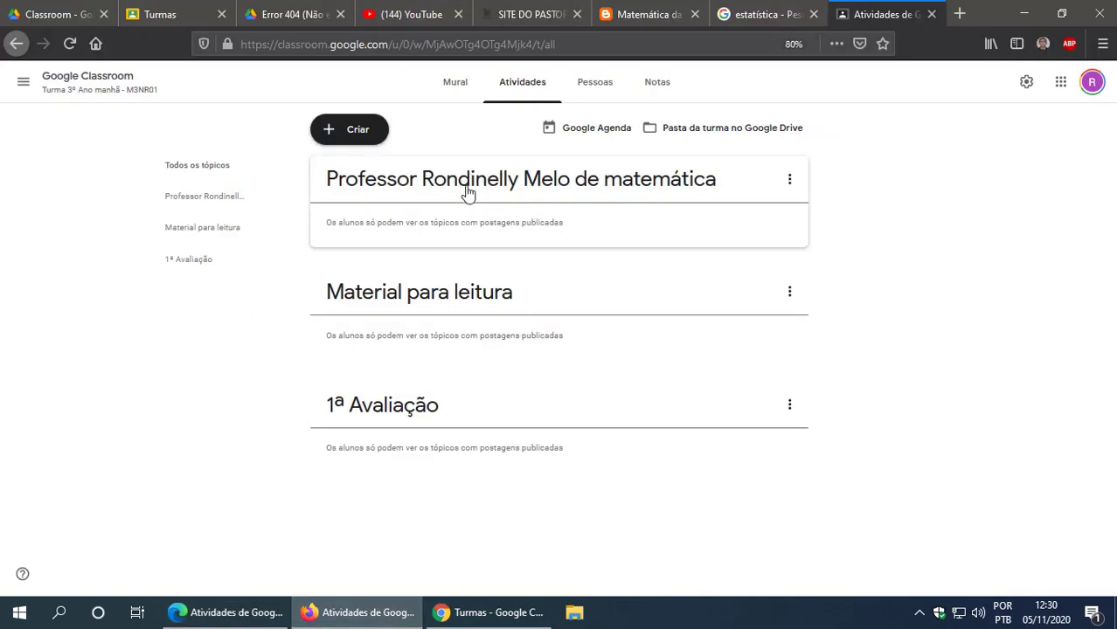
{"action": "left_click", "coordinate": [236, 614]}
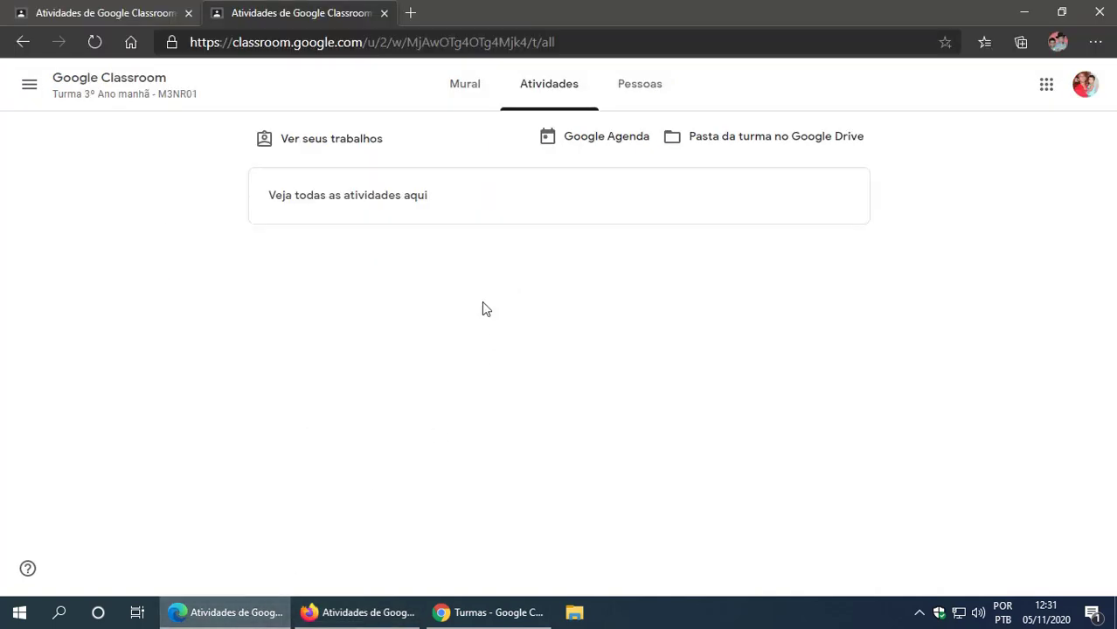
Step: Return to the teacher's view in Firefox and start a new Material post in the M3NR01 class
{"action": "left_click", "coordinate": [359, 613]}
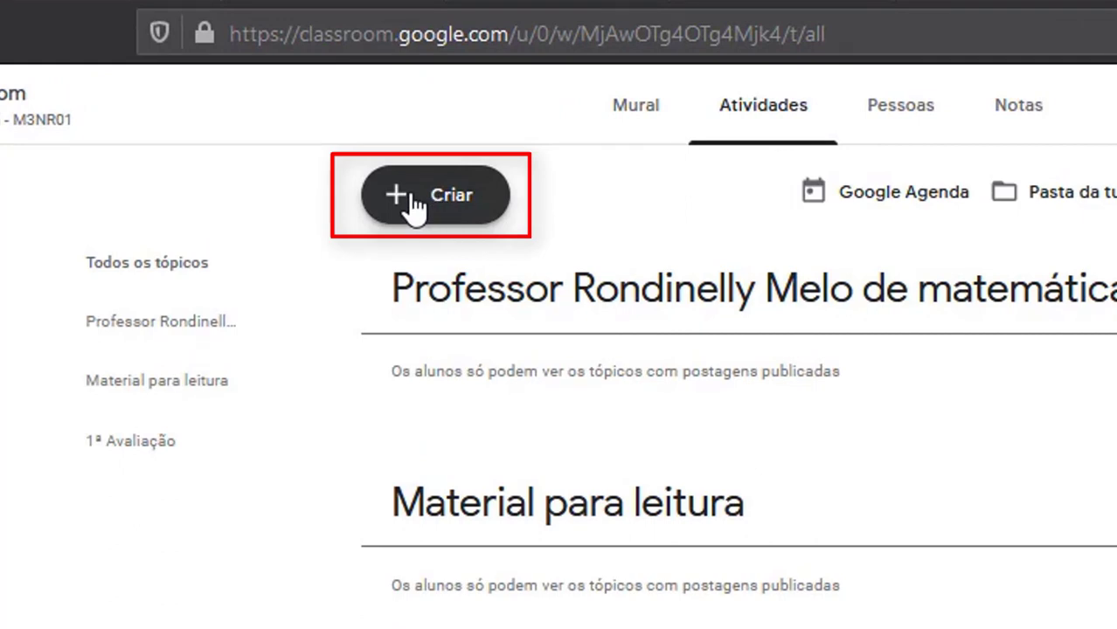
{"action": "left_click", "coordinate": [429, 203]}
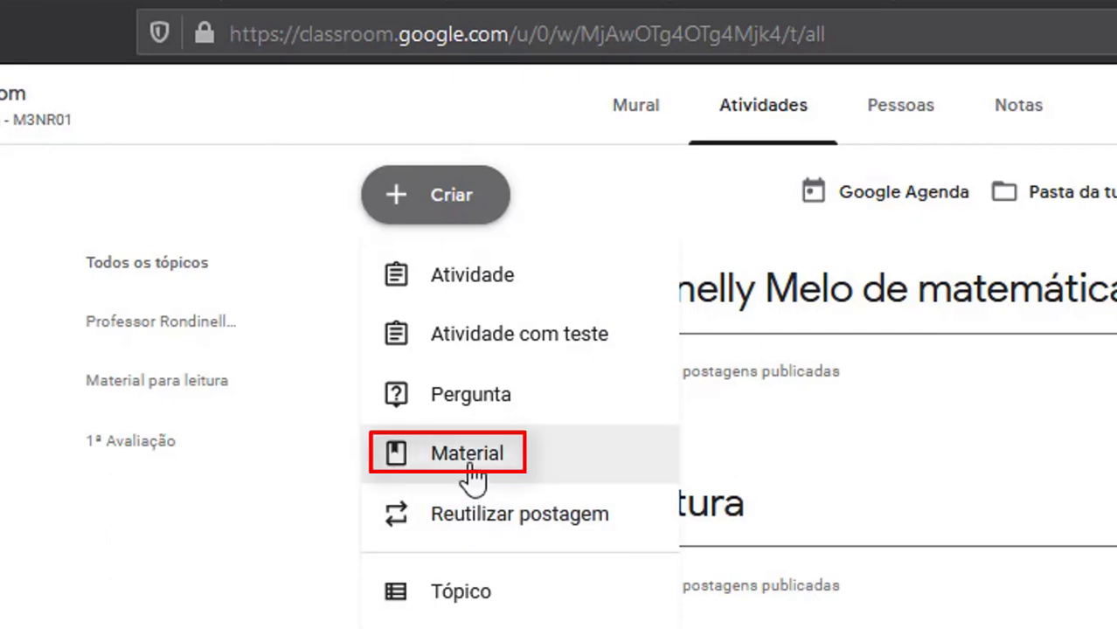
{"action": "left_click", "coordinate": [468, 470]}
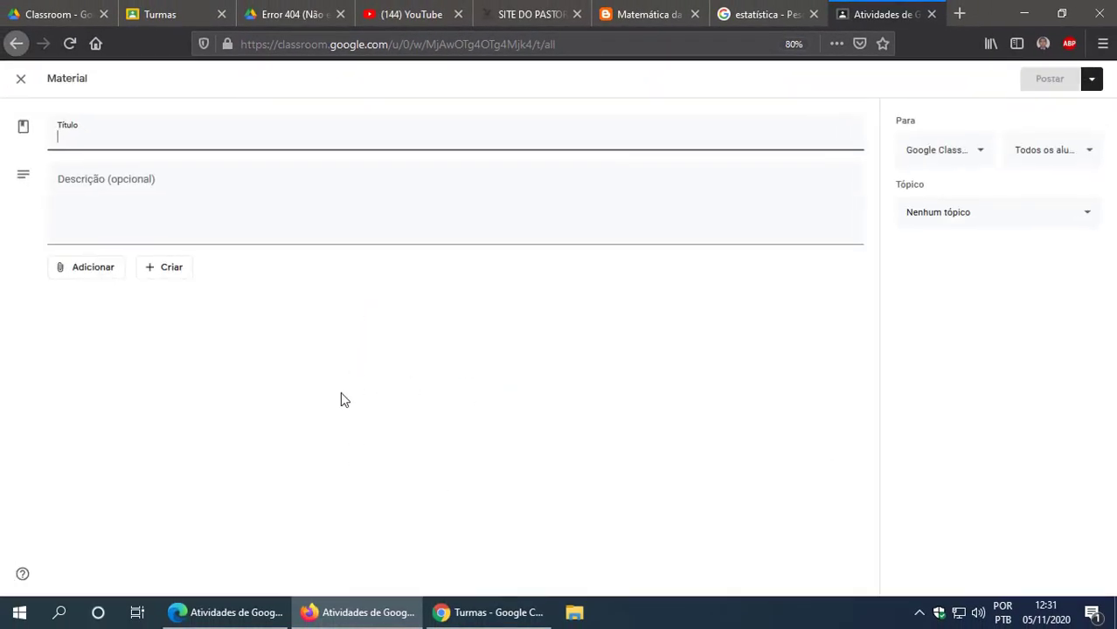
{"action": "left_click", "coordinate": [323, 420]}
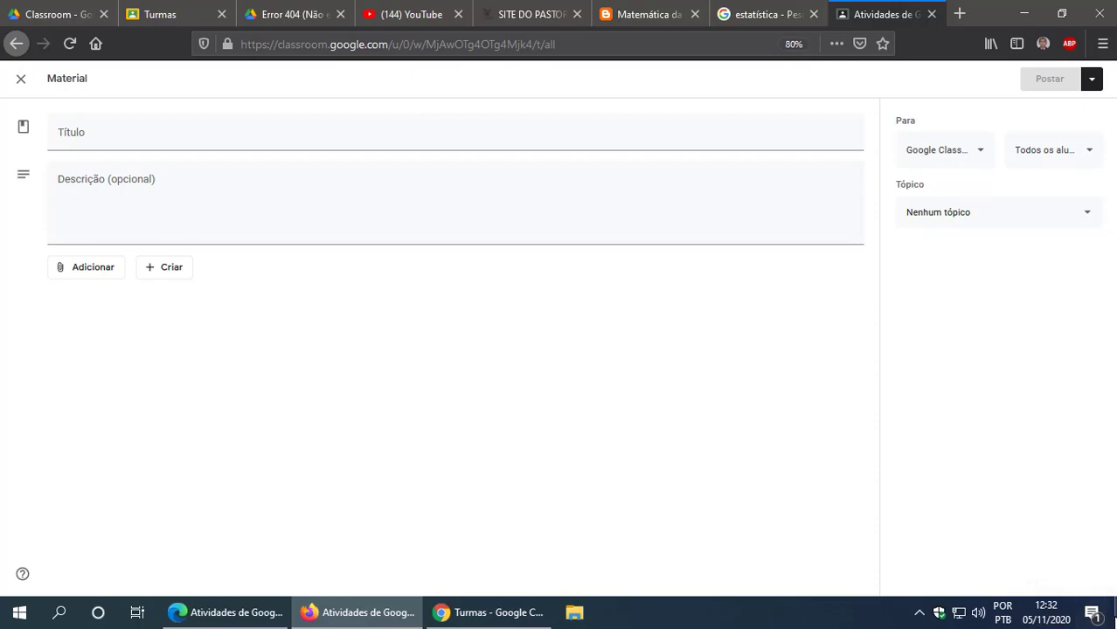
Step: Open the Tópico.docx document from the desktop in Word
{"action": "left_click", "coordinate": [1115, 614]}
{"action": "left_click", "coordinate": [92, 289]}
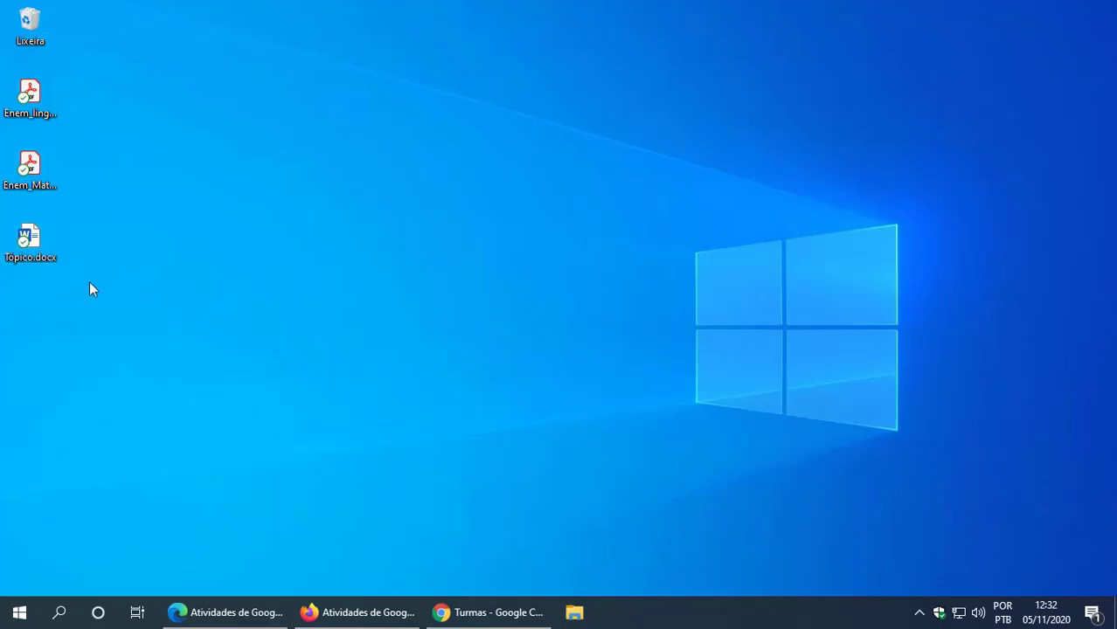
{"action": "double_click", "coordinate": [35, 240]}
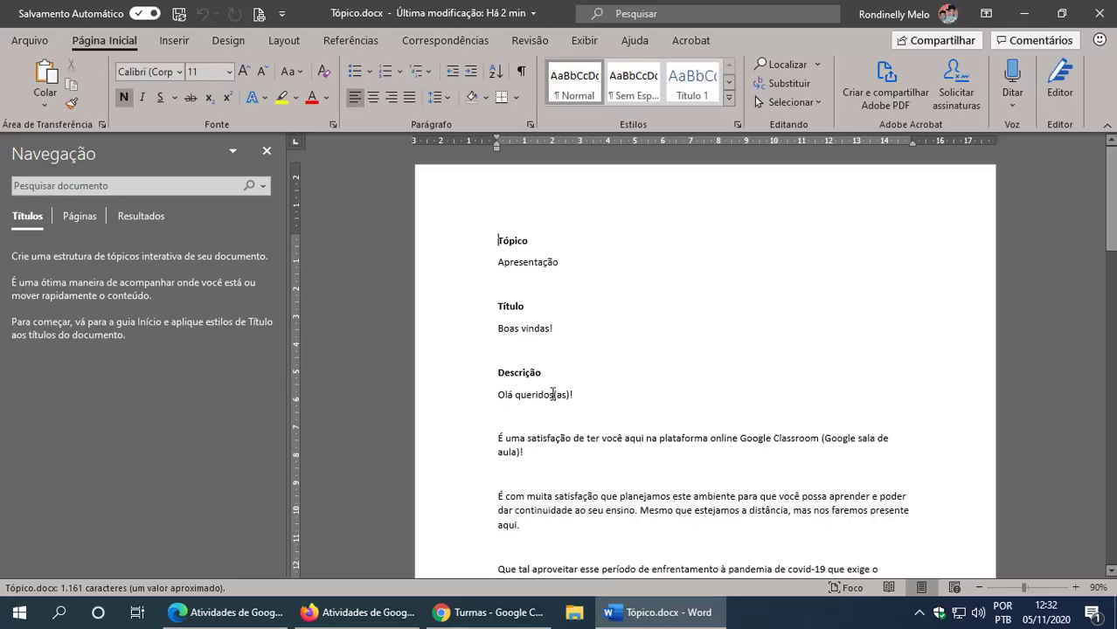
{"action": "left_click_drag", "start_coordinate": [570, 266], "coordinate": [501, 269]}
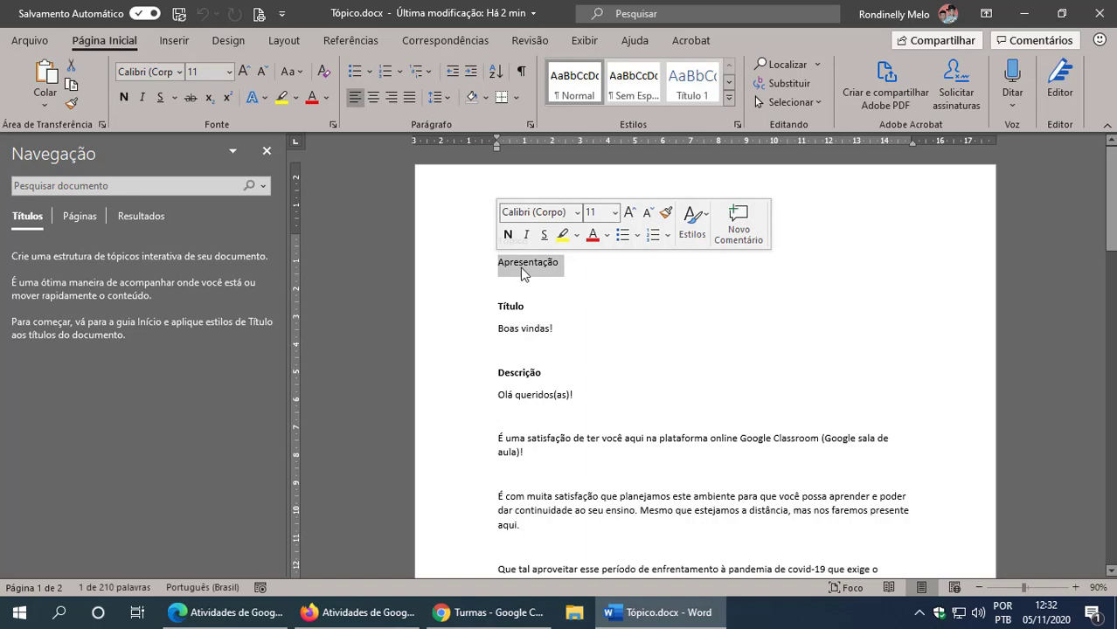
{"action": "right_click", "coordinate": [519, 268]}
{"action": "key", "text": "Escape"}
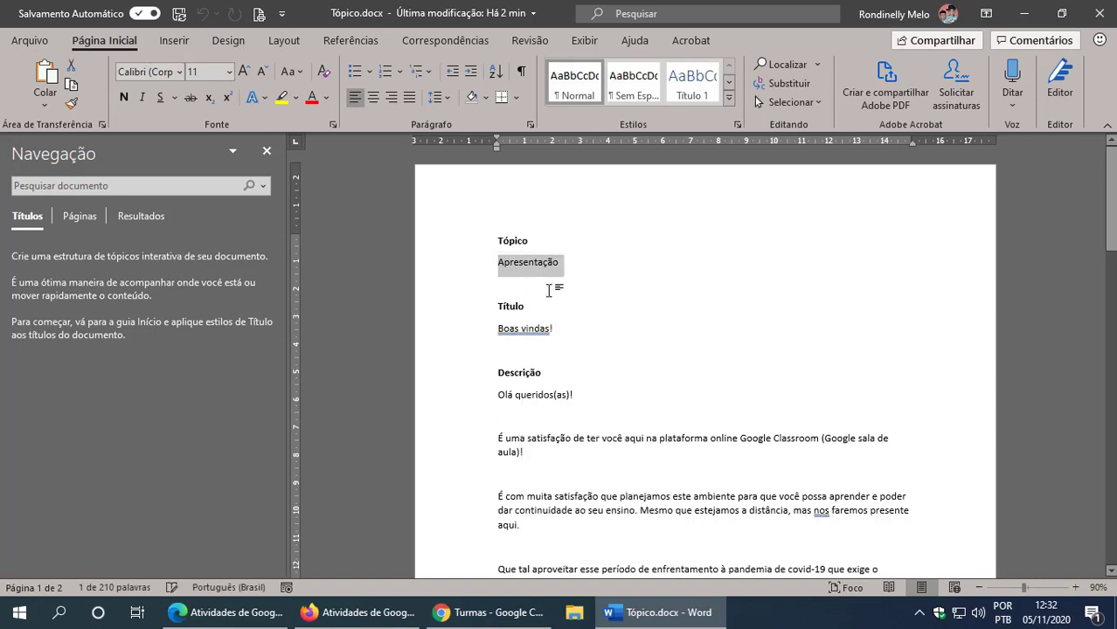
Step: Copy the title text "Boas vindas!" from Tópico.docx and paste it as the material's title in Firefox
{"action": "left_click_drag", "start_coordinate": [564, 333], "coordinate": [498, 333]}
{"action": "key", "text": "ctrl+c"}
{"action": "right_click", "coordinate": [520, 334]}
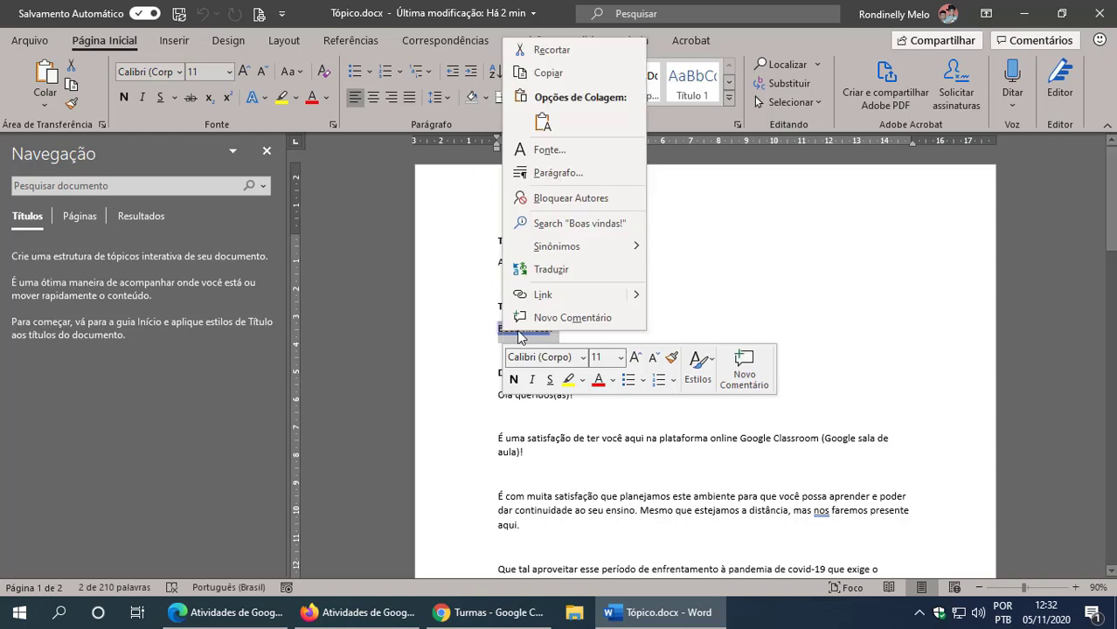
{"action": "left_click", "coordinate": [548, 73]}
{"action": "left_click", "coordinate": [397, 607]}
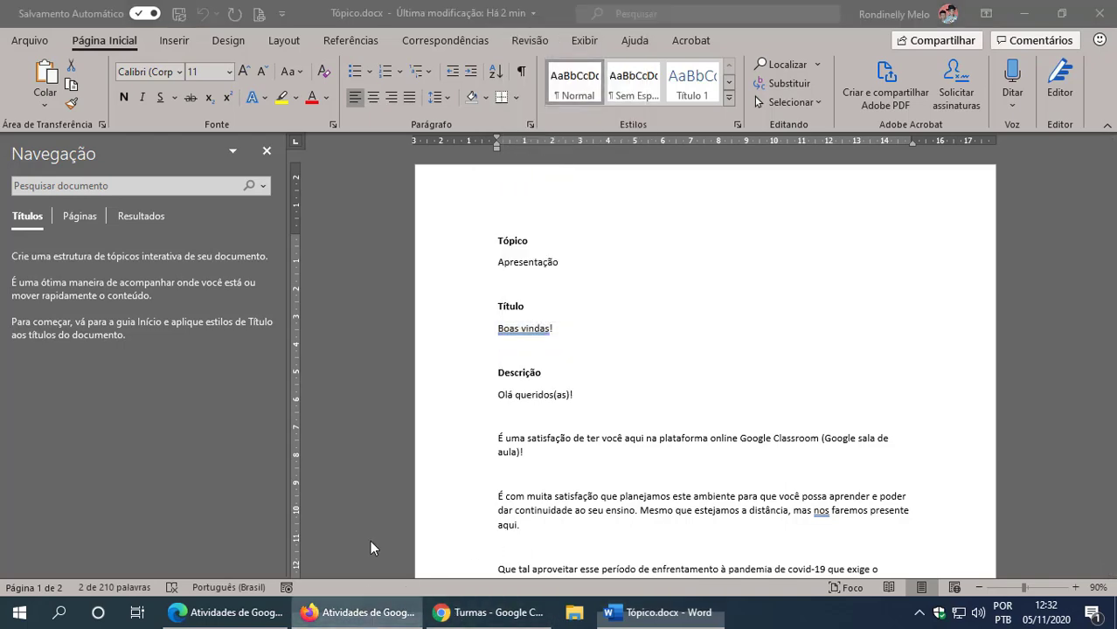
{"action": "left_click", "coordinate": [81, 136]}
{"action": "right_click", "coordinate": [81, 138]}
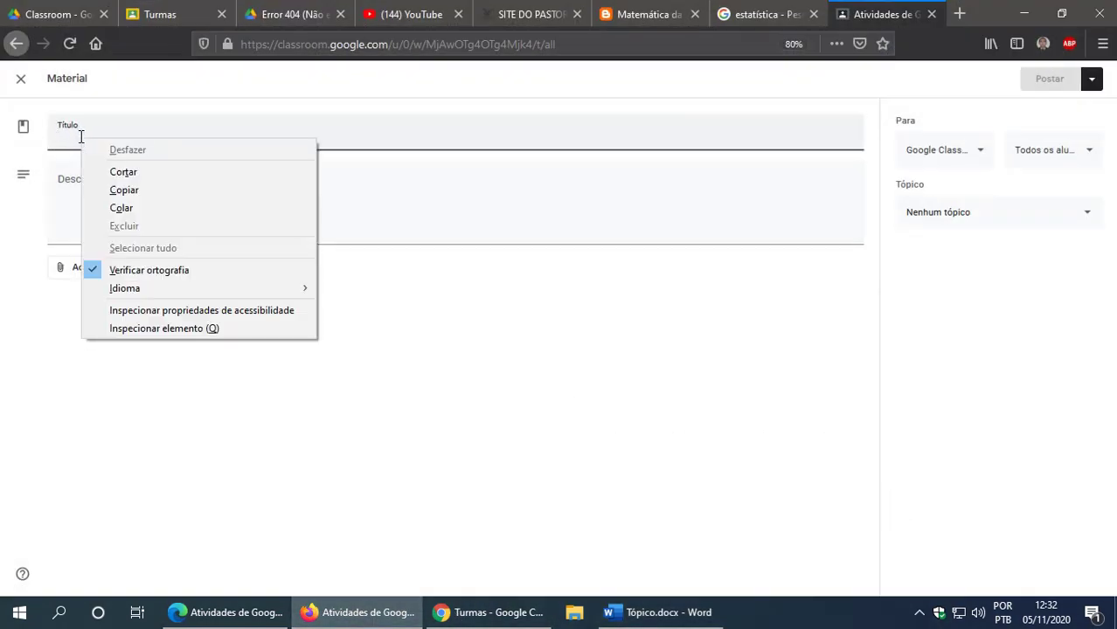
{"action": "left_click", "coordinate": [131, 206]}
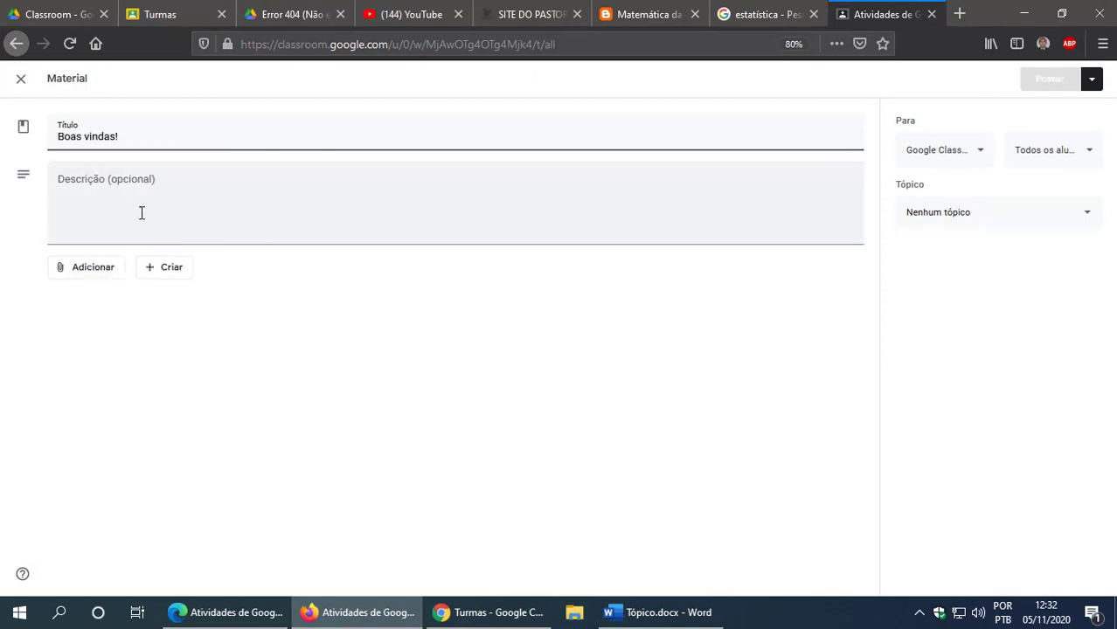
Step: Copy the welcome text from "Olá queridos(as)!" to "Boa aula!" in Tópico.docx and paste it as the material's description in Firefox
{"action": "left_click", "coordinate": [616, 609]}
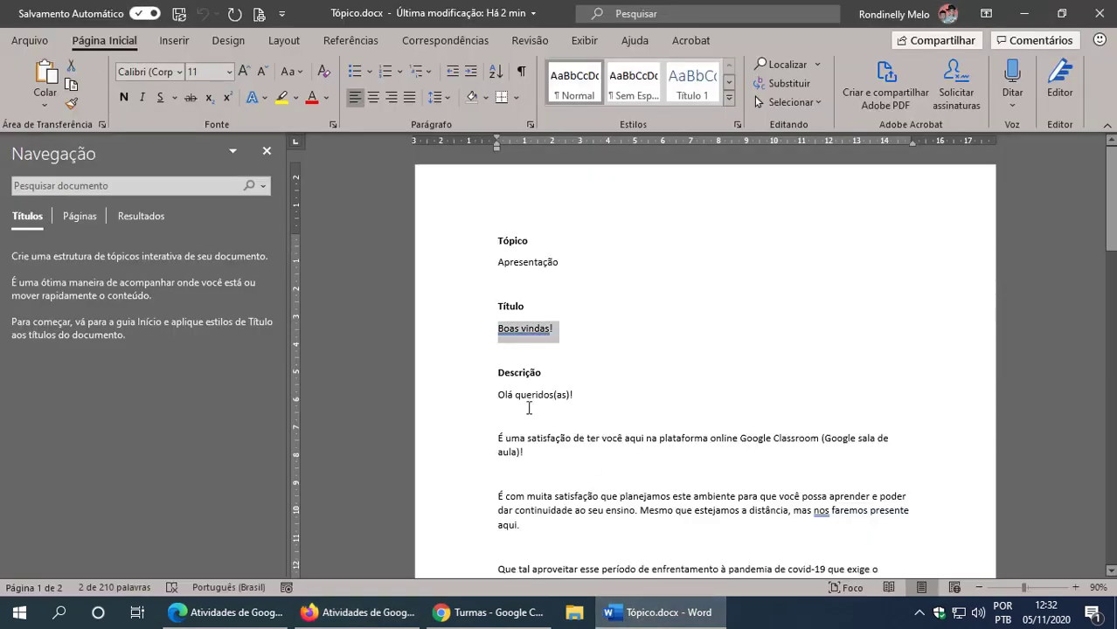
{"action": "left_click_drag", "start_coordinate": [494, 396], "coordinate": [577, 339]}
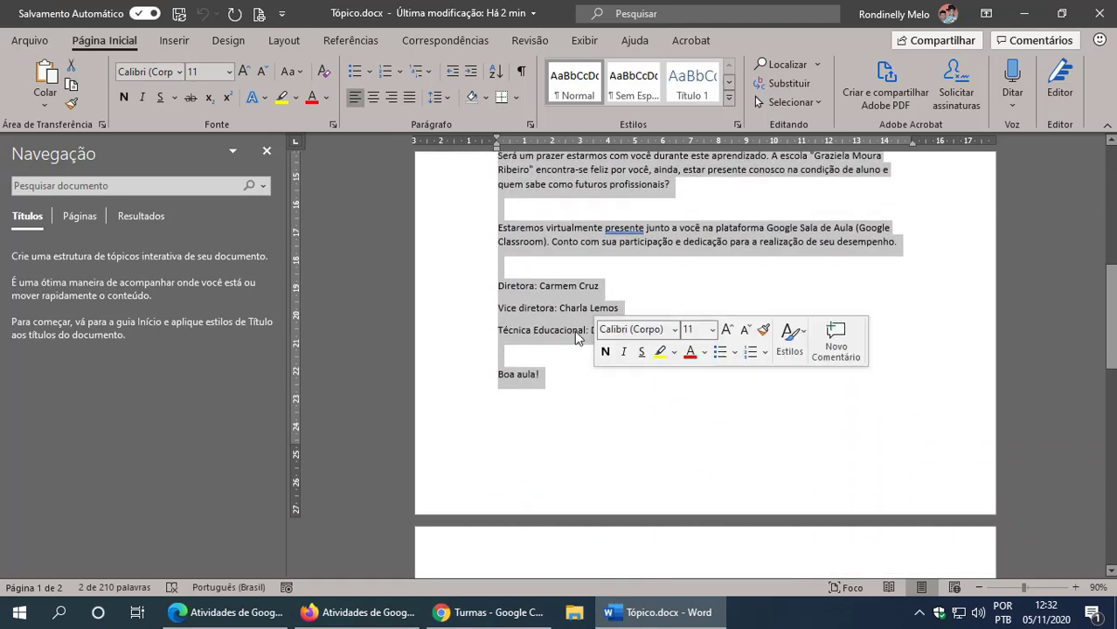
{"action": "right_click", "coordinate": [555, 299]}
{"action": "left_click", "coordinate": [604, 320]}
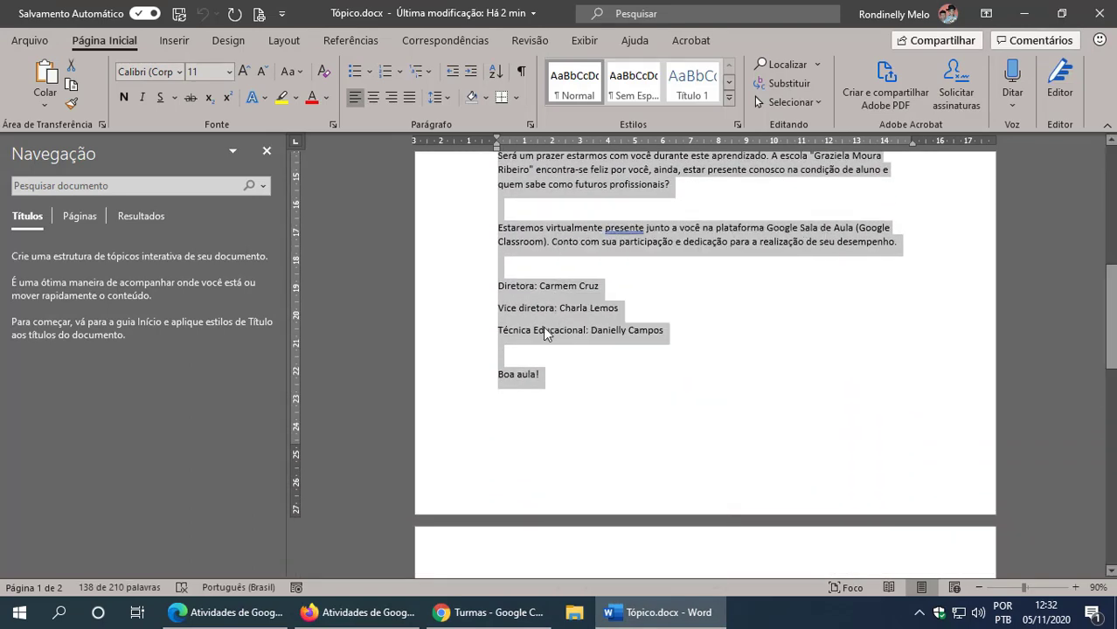
{"action": "left_click", "coordinate": [358, 612]}
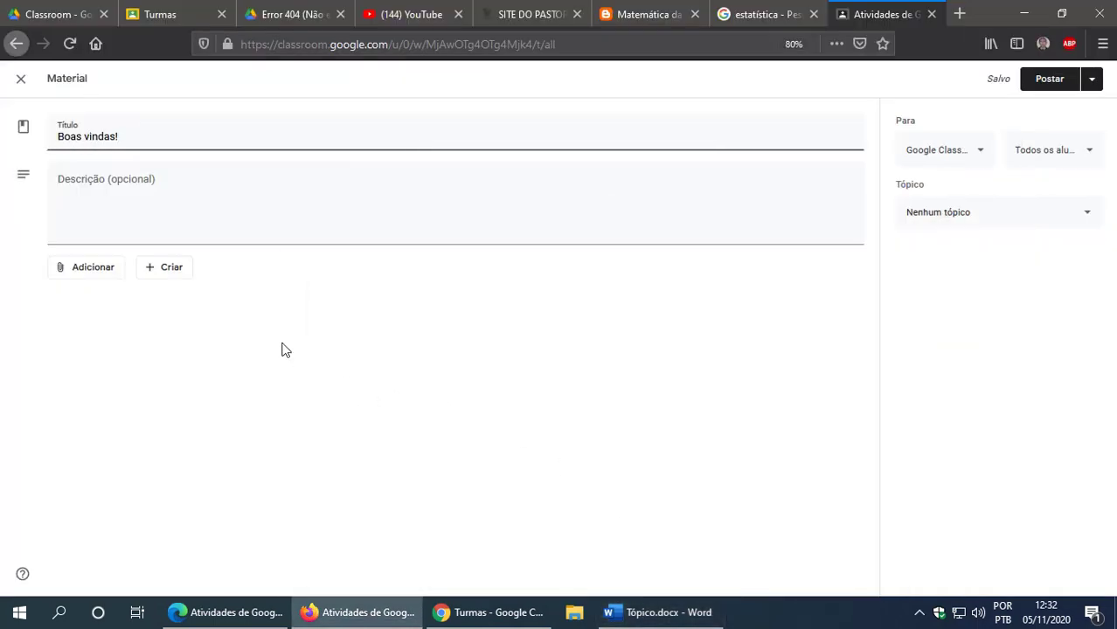
{"action": "left_click", "coordinate": [78, 179]}
{"action": "right_click", "coordinate": [78, 179]}
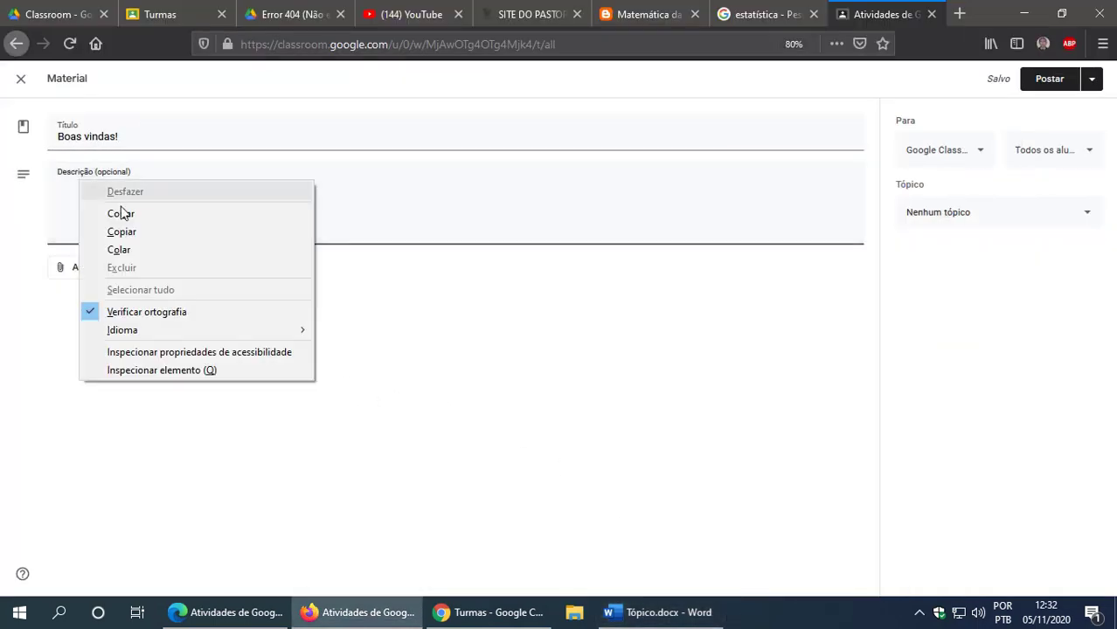
{"action": "left_click", "coordinate": [129, 245]}
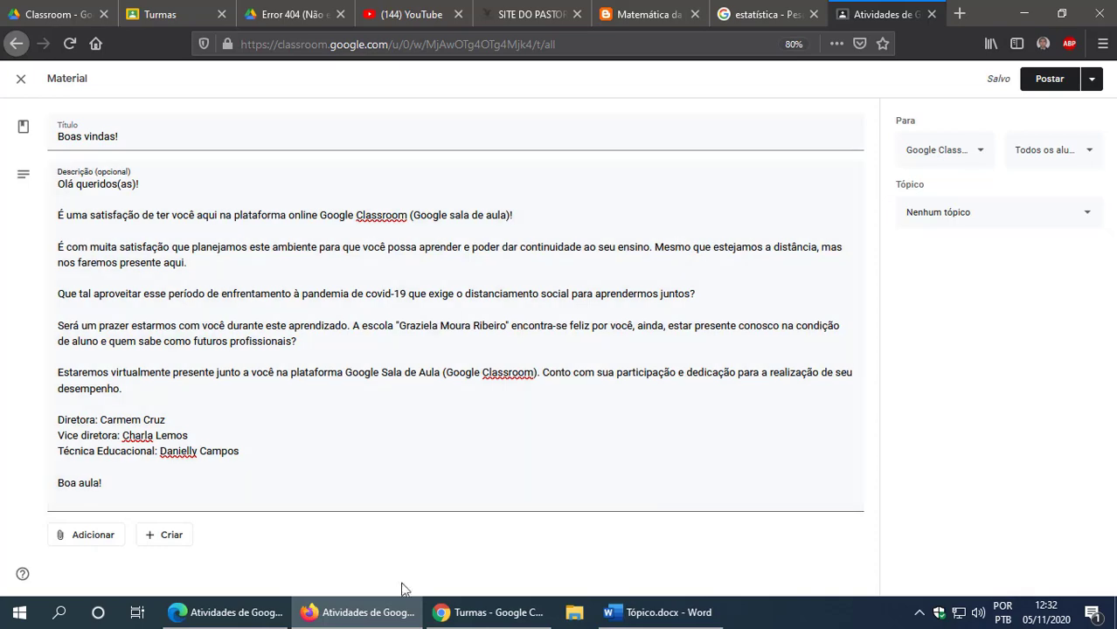
Step: Switch to Chrome and review the published "Boas vindas!" material under Apresentação in class M2NR02 - Turma 2º Ano Noite
{"action": "left_click", "coordinate": [460, 618]}
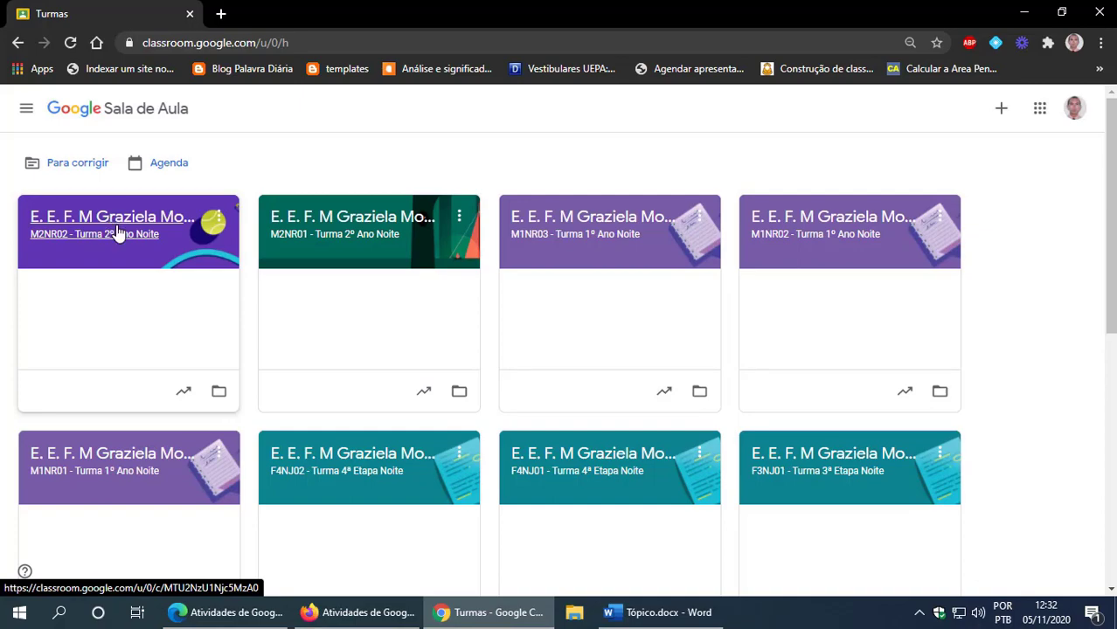
{"action": "scroll", "coordinate": [398, 395], "scroll_direction": "down", "scroll_amount": 3}
{"action": "scroll", "coordinate": [398, 395], "scroll_direction": "down", "scroll_amount": 2}
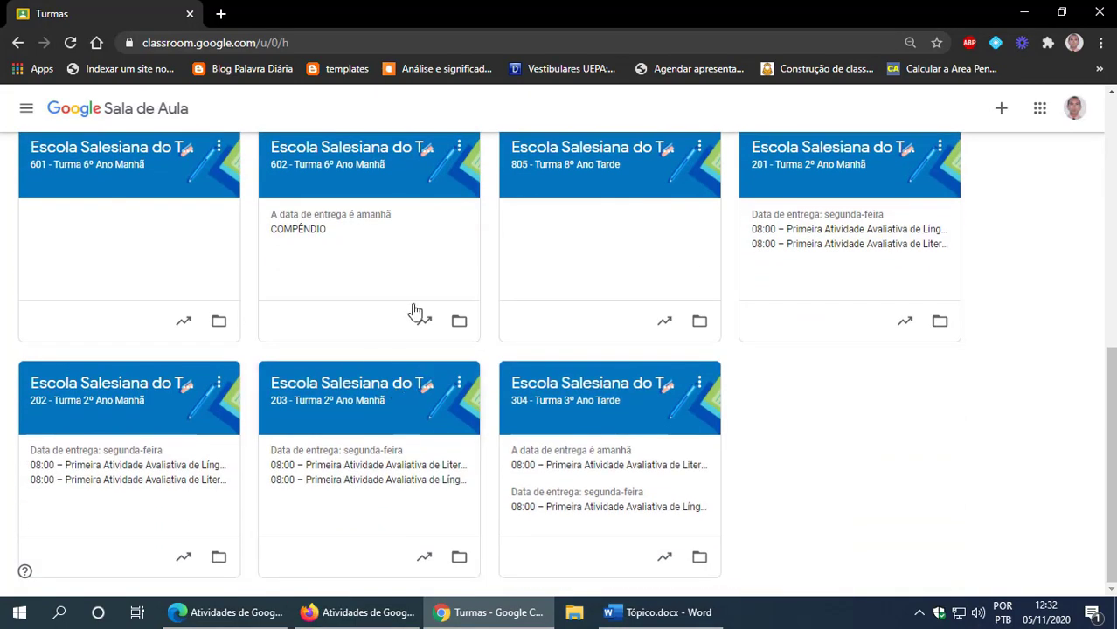
{"action": "scroll", "coordinate": [242, 356], "scroll_direction": "up", "scroll_amount": 5}
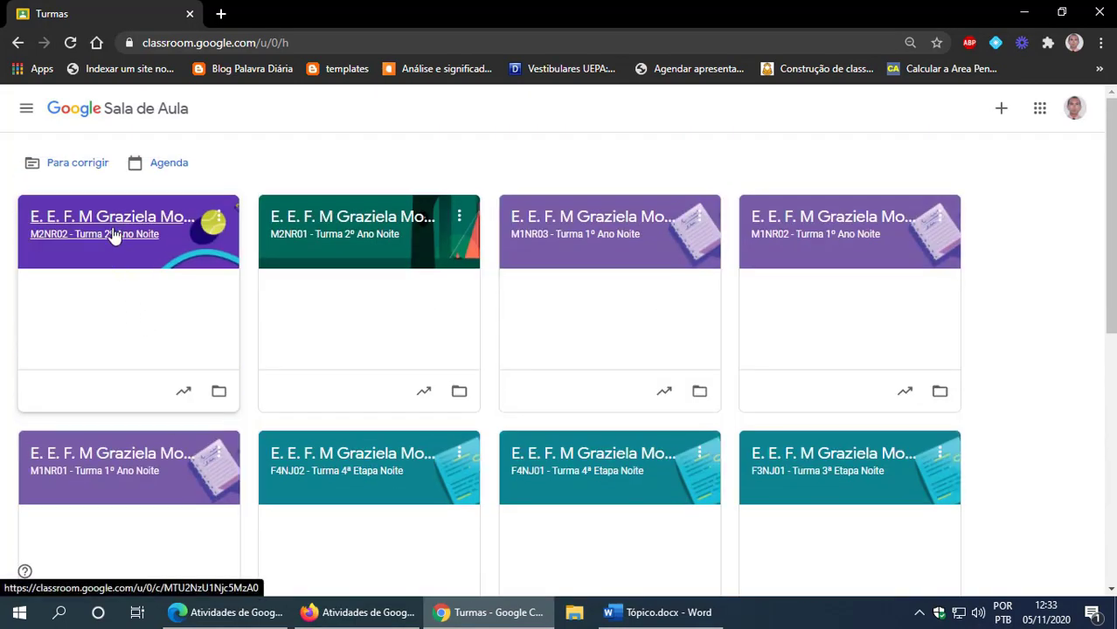
{"action": "left_click", "coordinate": [114, 234]}
{"action": "left_click", "coordinate": [515, 126]}
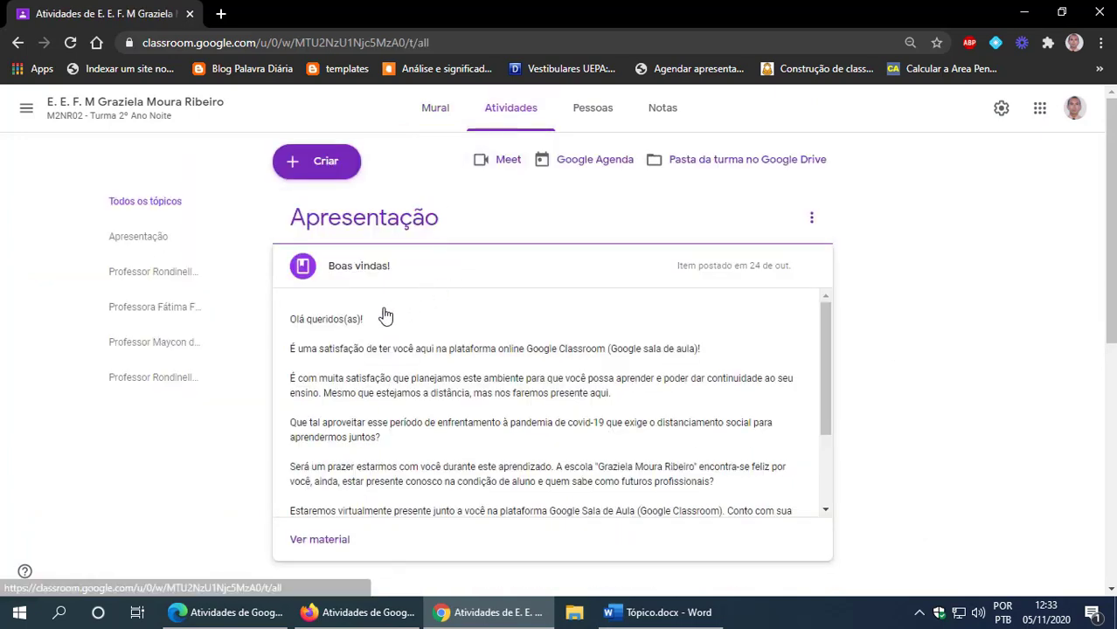
{"action": "scroll", "coordinate": [408, 424], "scroll_direction": "down", "scroll_amount": 1}
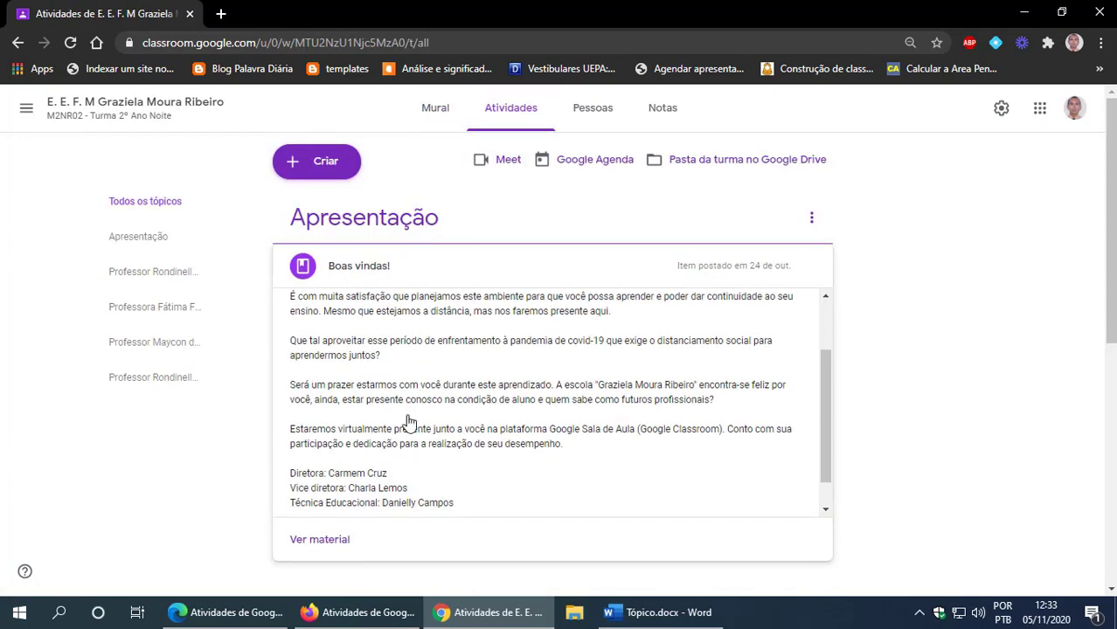
{"action": "scroll", "coordinate": [408, 424], "scroll_direction": "down", "scroll_amount": 1}
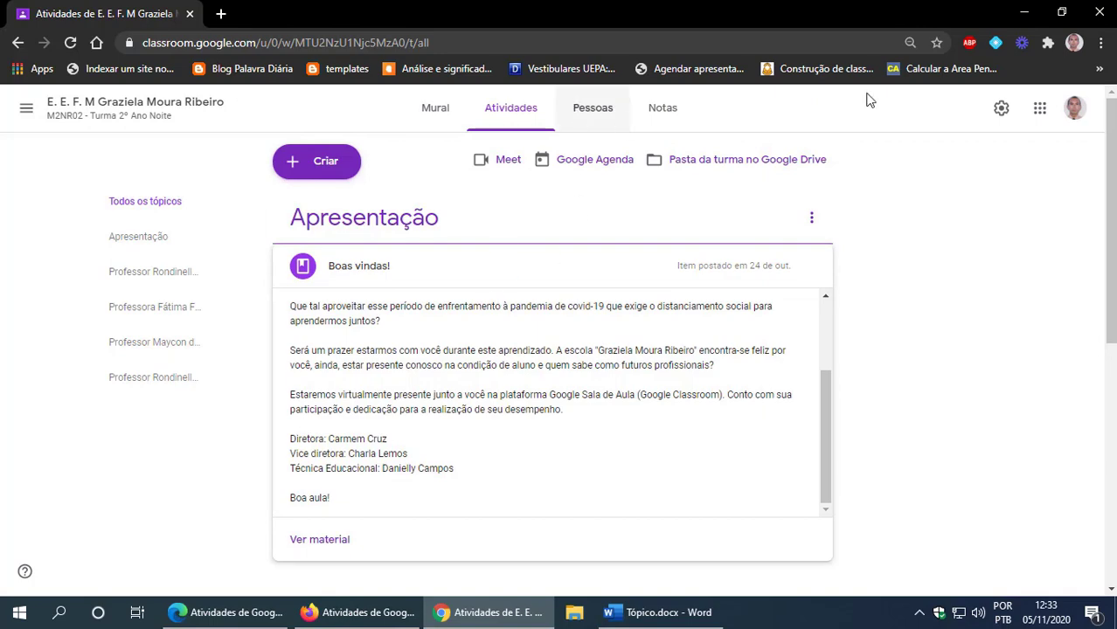
{"action": "left_click", "coordinate": [1024, 14]}
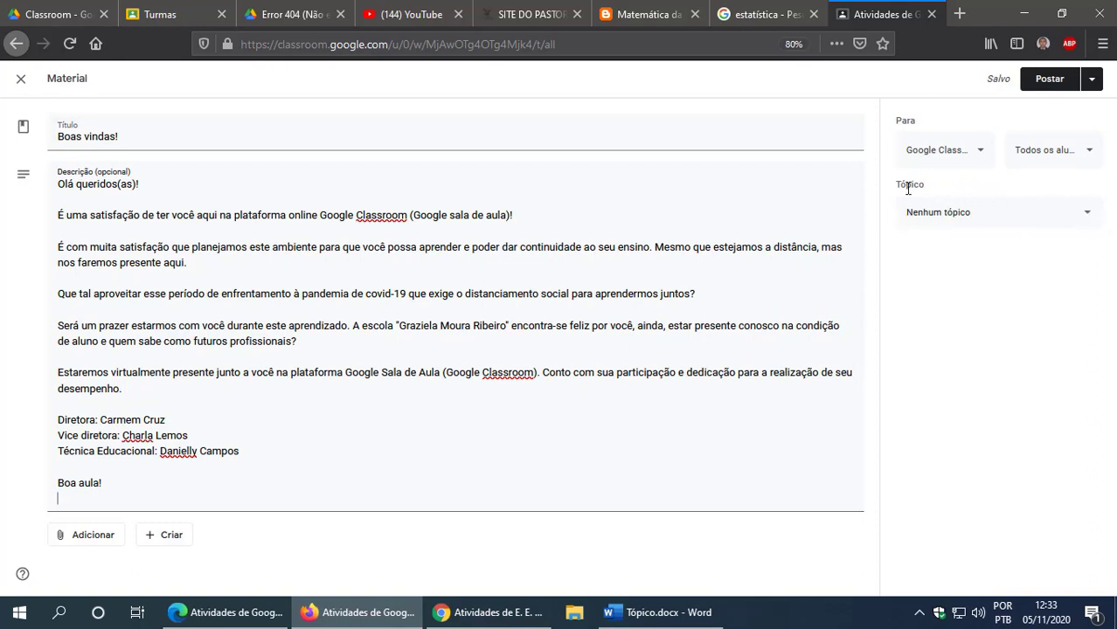
Step: Copy the topic name "Apresentação" from Tópico.docx in Word and paste it as a newly created topic for the material in Firefox
{"action": "left_click", "coordinate": [1088, 219]}
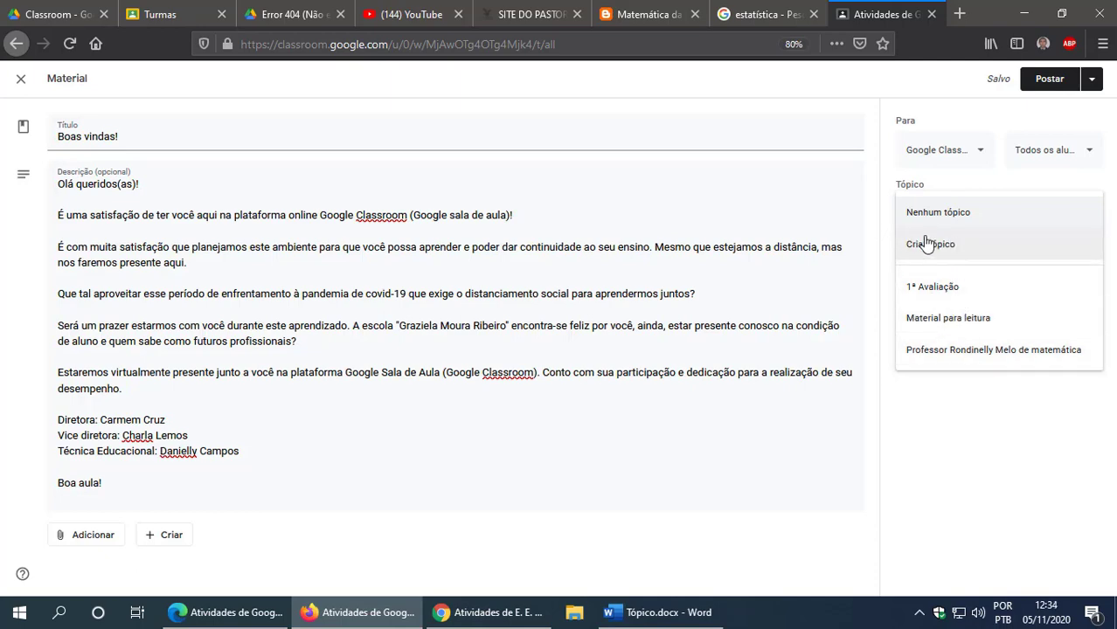
{"action": "left_click", "coordinate": [677, 612]}
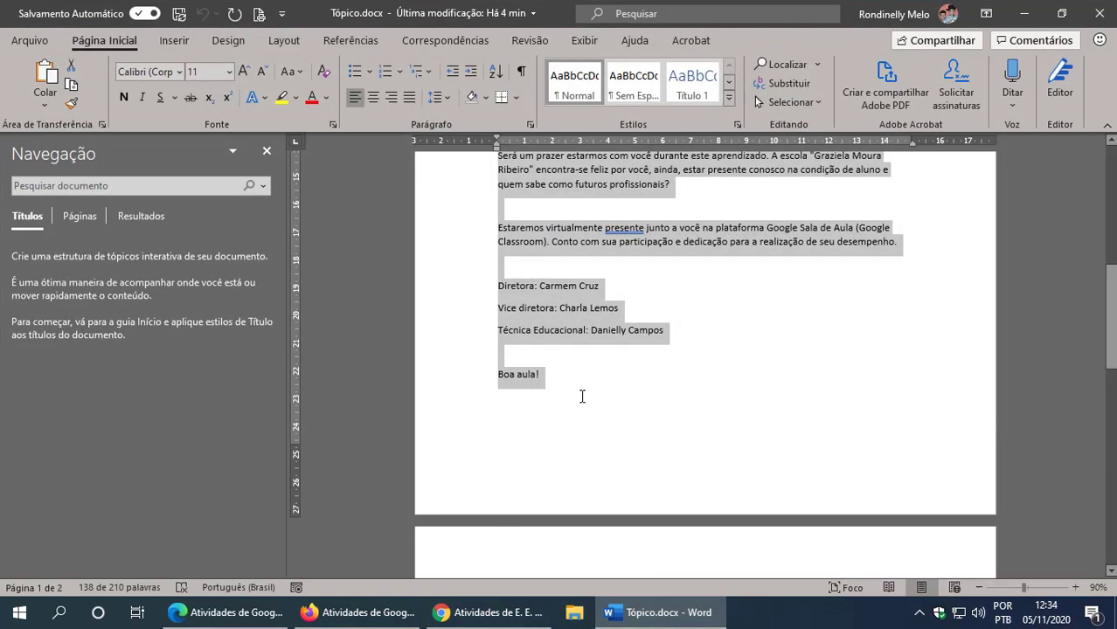
{"action": "scroll", "coordinate": [584, 376], "scroll_direction": "up", "scroll_amount": 15}
{"action": "left_click", "coordinate": [481, 265]}
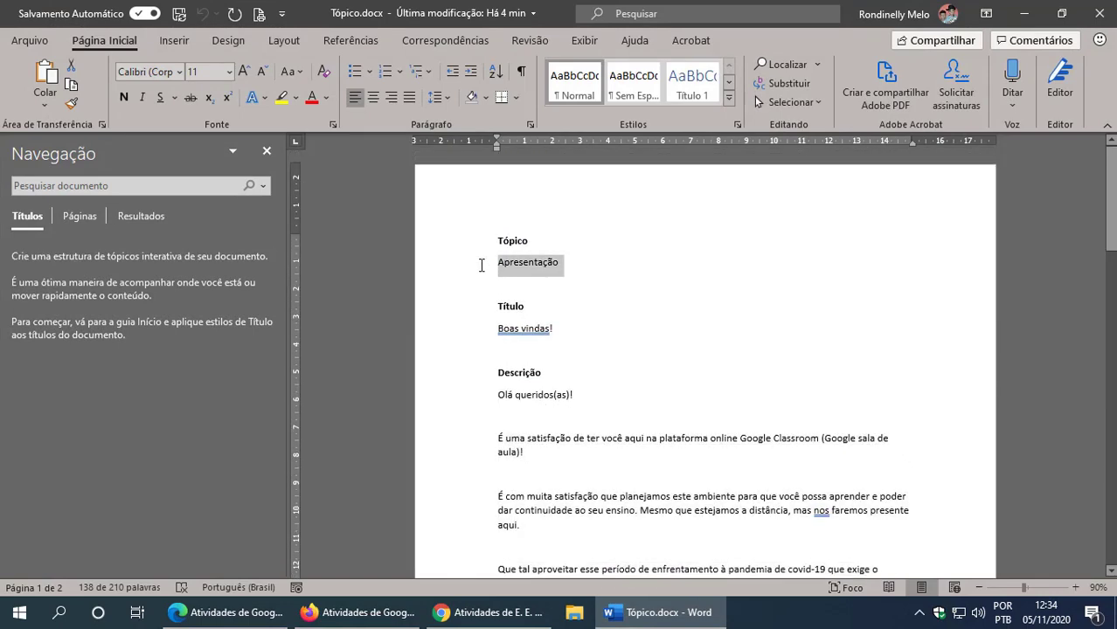
{"action": "right_click", "coordinate": [506, 271]}
{"action": "left_click", "coordinate": [552, 303]}
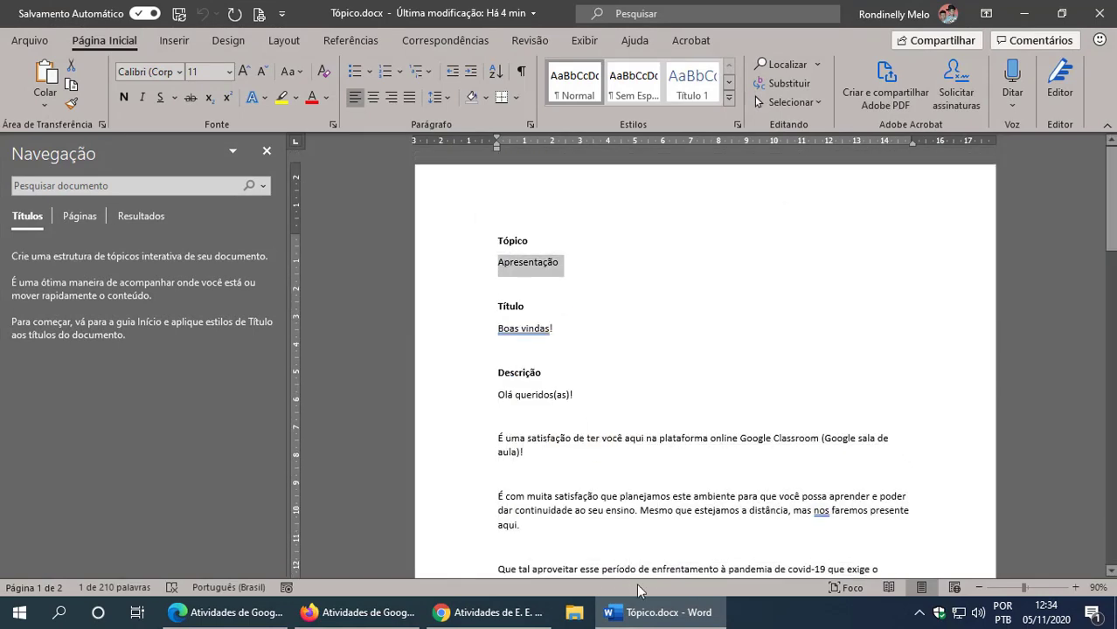
{"action": "left_click", "coordinate": [647, 613]}
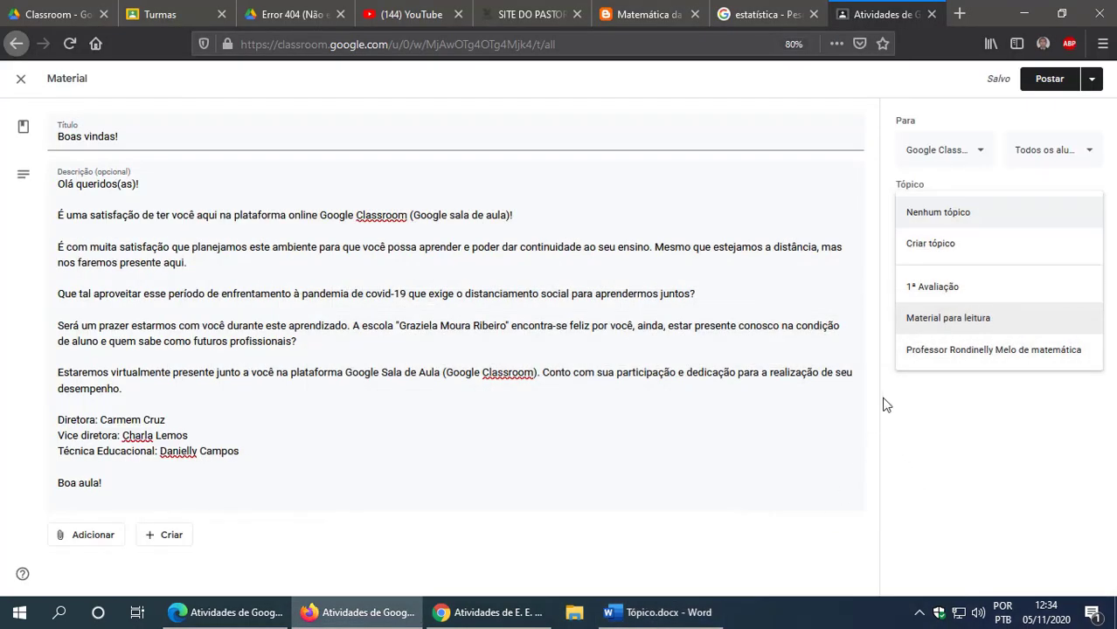
{"action": "left_click", "coordinate": [945, 249]}
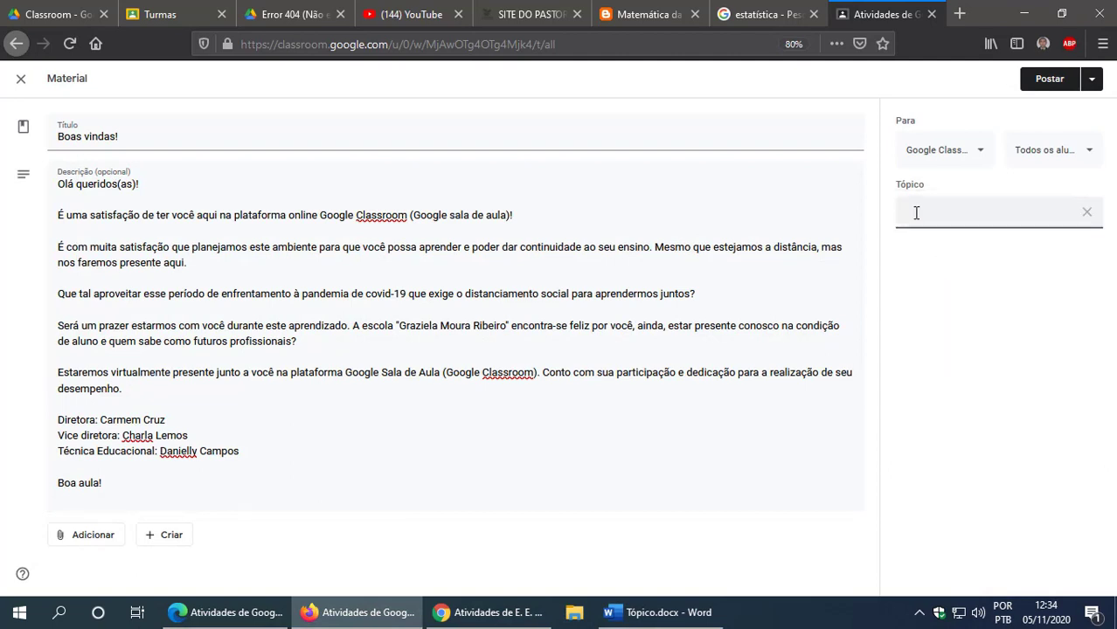
{"action": "right_click", "coordinate": [917, 213]}
{"action": "left_click", "coordinate": [921, 282]}
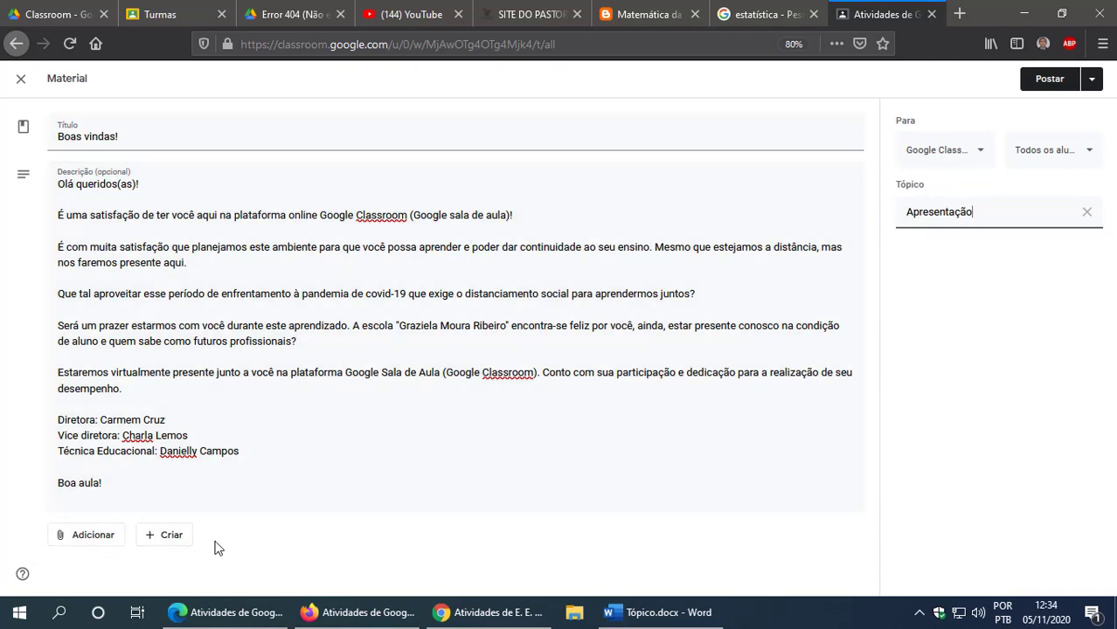
Step: Try adding the Google Sala de Aula, Formulários Google and Estudos Bíblicos classes as recipients, and deselect them again
{"action": "left_click", "coordinate": [982, 154]}
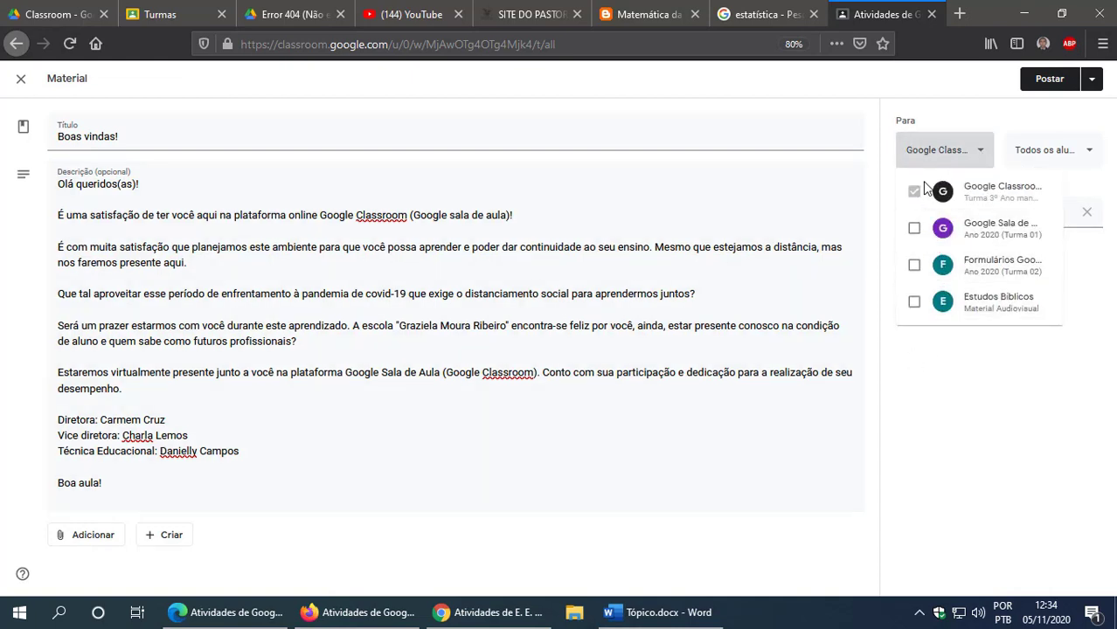
{"action": "left_click", "coordinate": [914, 228]}
{"action": "left_click", "coordinate": [914, 265]}
{"action": "left_click", "coordinate": [915, 302]}
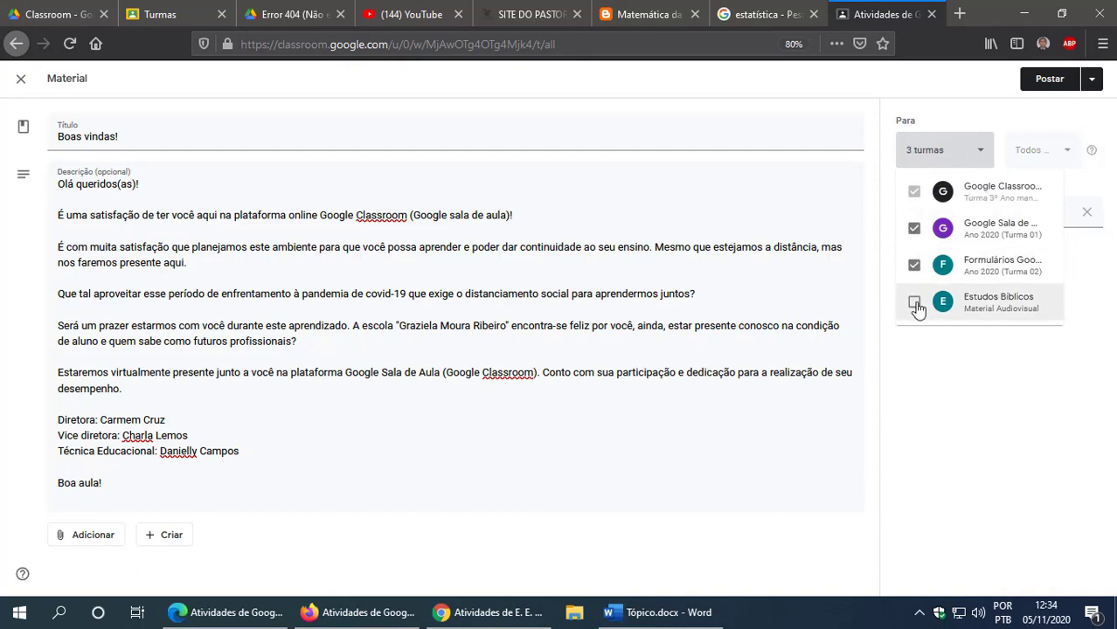
{"action": "left_click", "coordinate": [914, 228]}
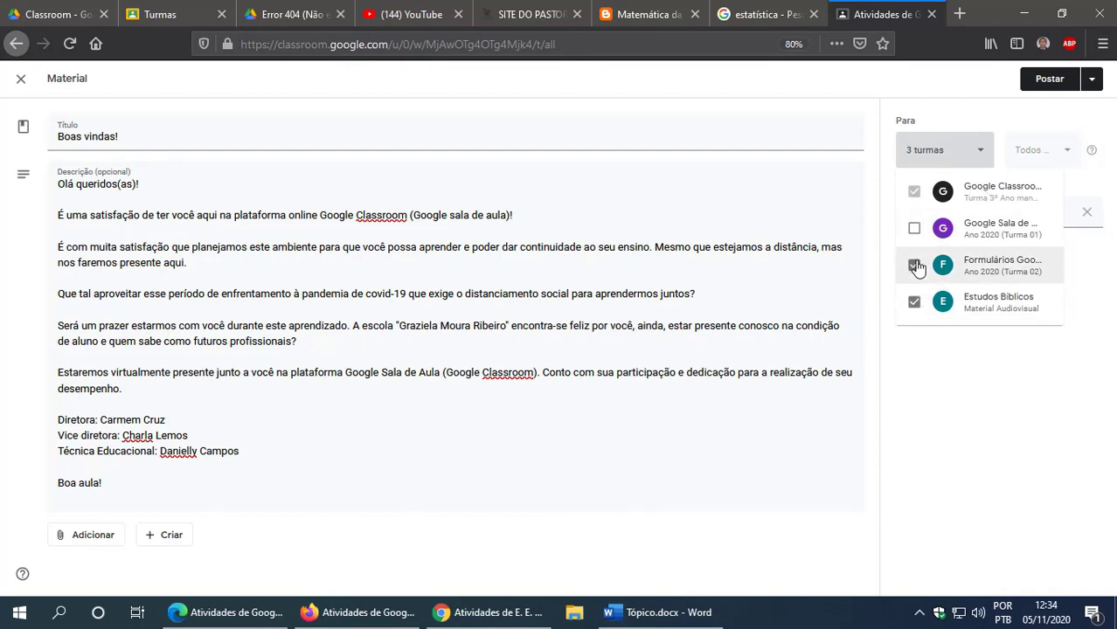
{"action": "left_click", "coordinate": [914, 265]}
{"action": "left_click", "coordinate": [914, 302]}
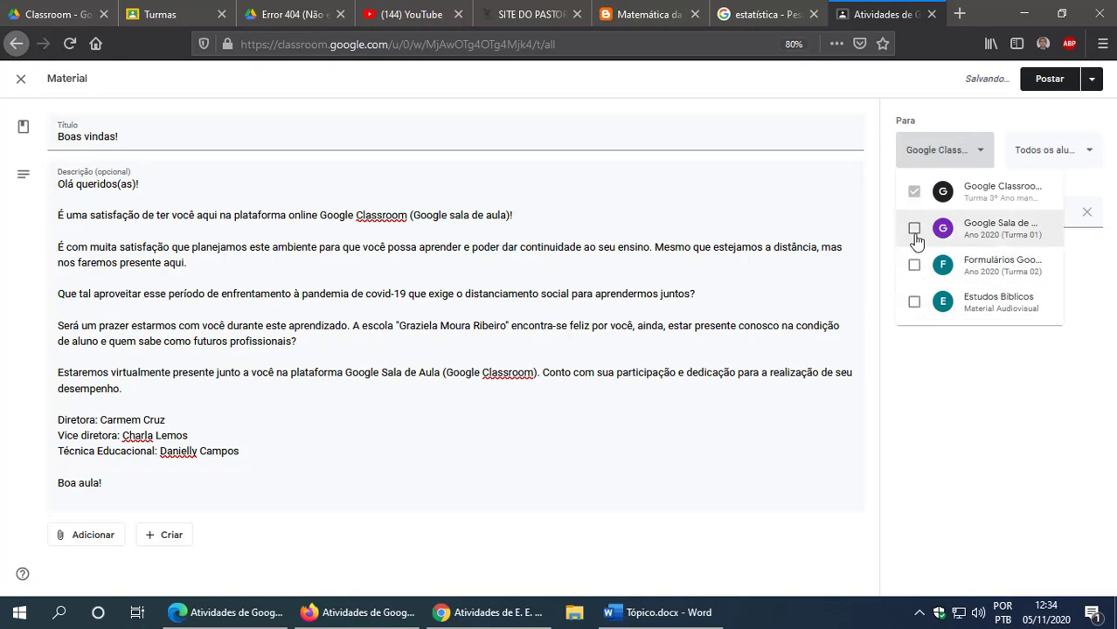
{"action": "left_click", "coordinate": [914, 230]}
{"action": "left_click", "coordinate": [914, 265]}
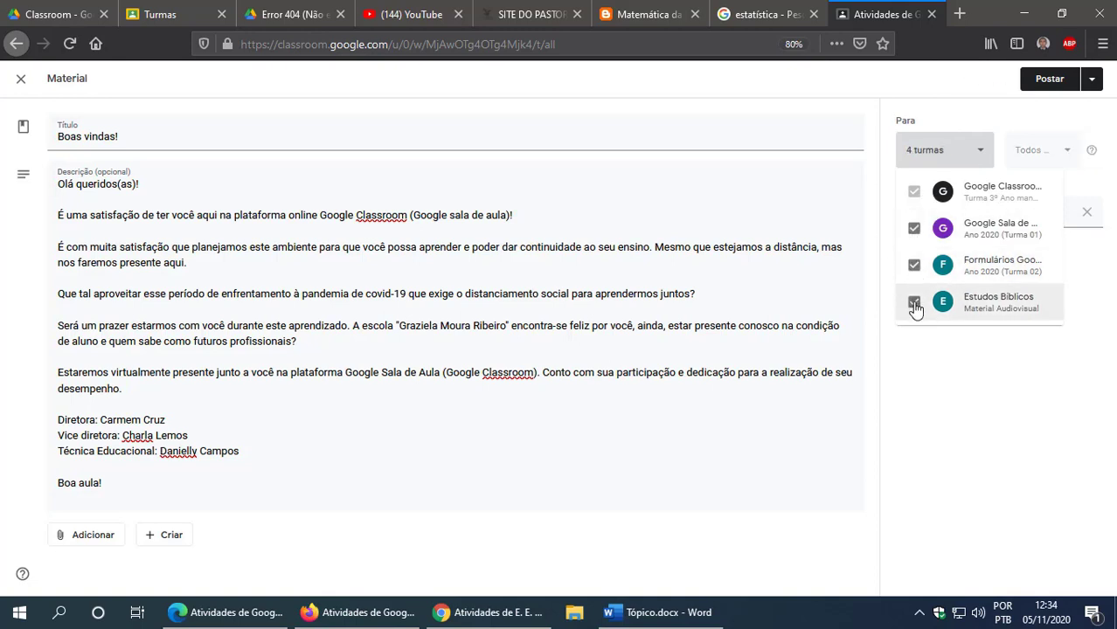
{"action": "left_click", "coordinate": [915, 228]}
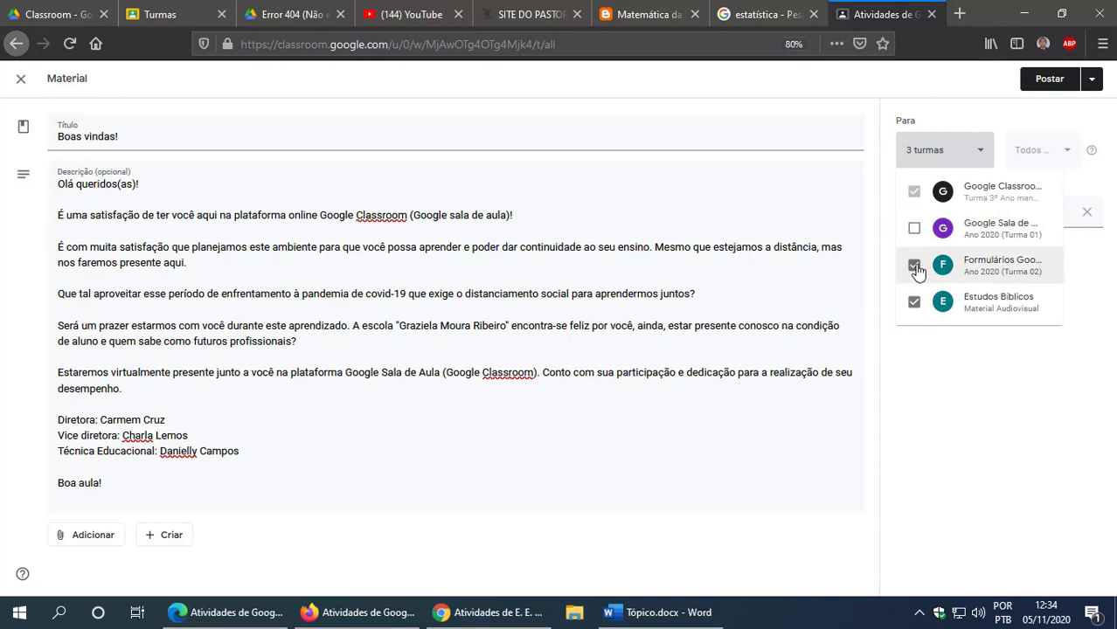
{"action": "left_click", "coordinate": [914, 265]}
{"action": "left_click", "coordinate": [915, 302]}
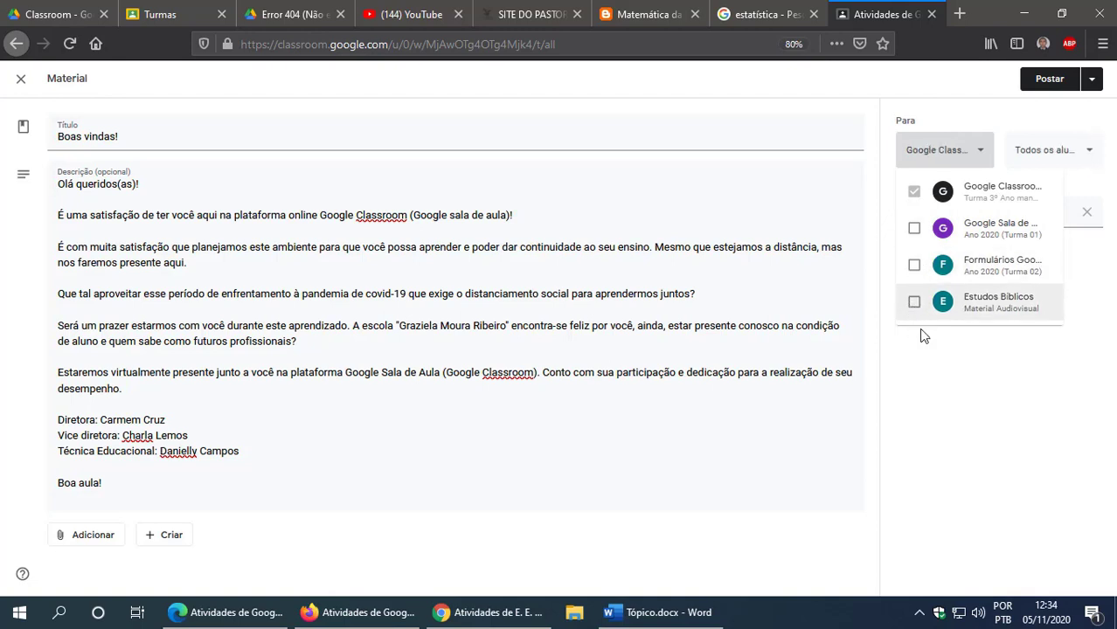
{"action": "left_click", "coordinate": [930, 384]}
Step: Try limiting the material to individual students, and reselect "Todos os alunos" as the recipients
{"action": "left_click", "coordinate": [1094, 158]}
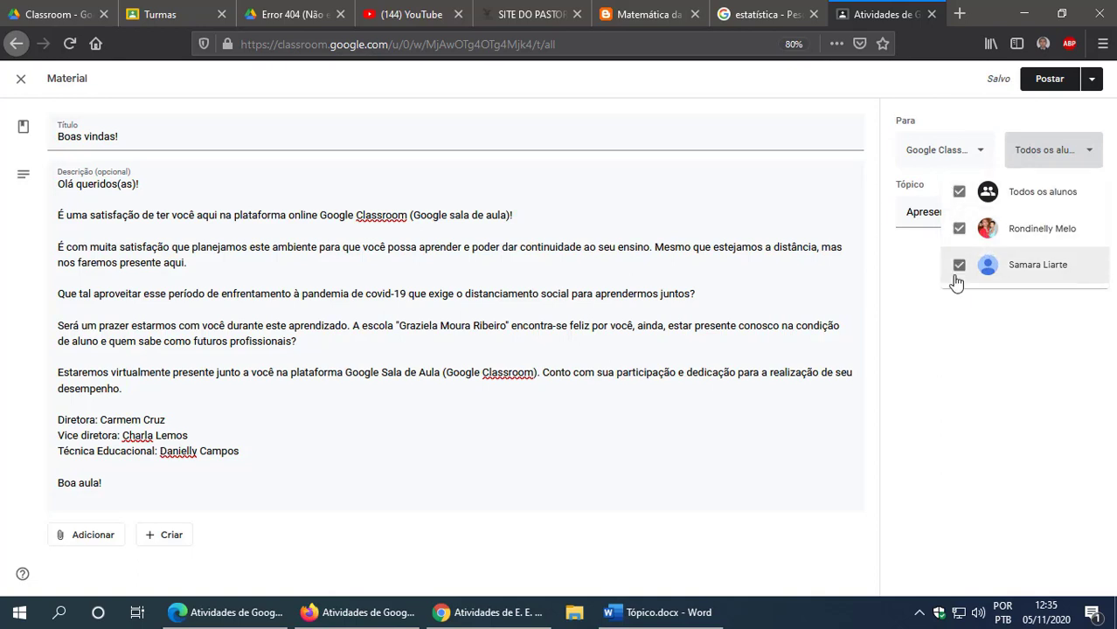
{"action": "left_click", "coordinate": [959, 194]}
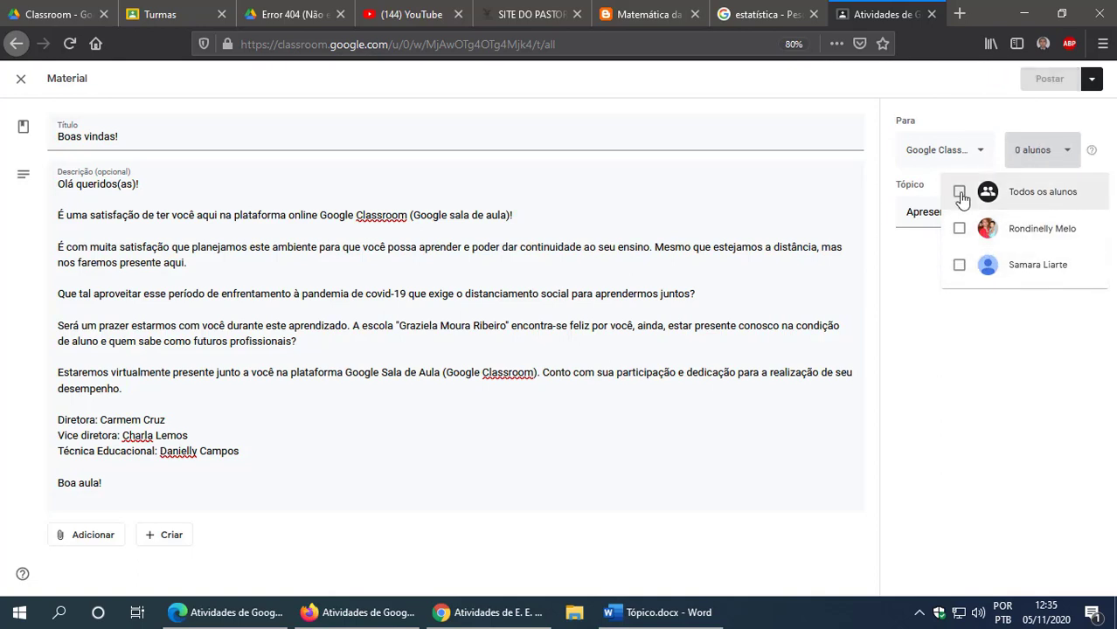
{"action": "left_click", "coordinate": [960, 228]}
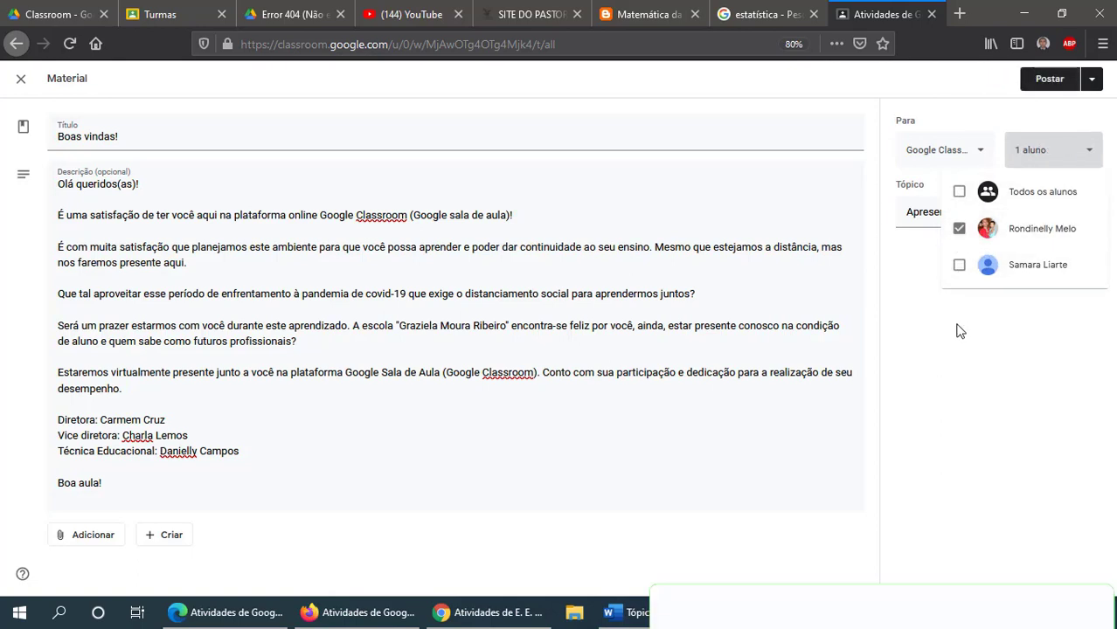
{"action": "left_click", "coordinate": [960, 266]}
{"action": "left_click", "coordinate": [962, 195]}
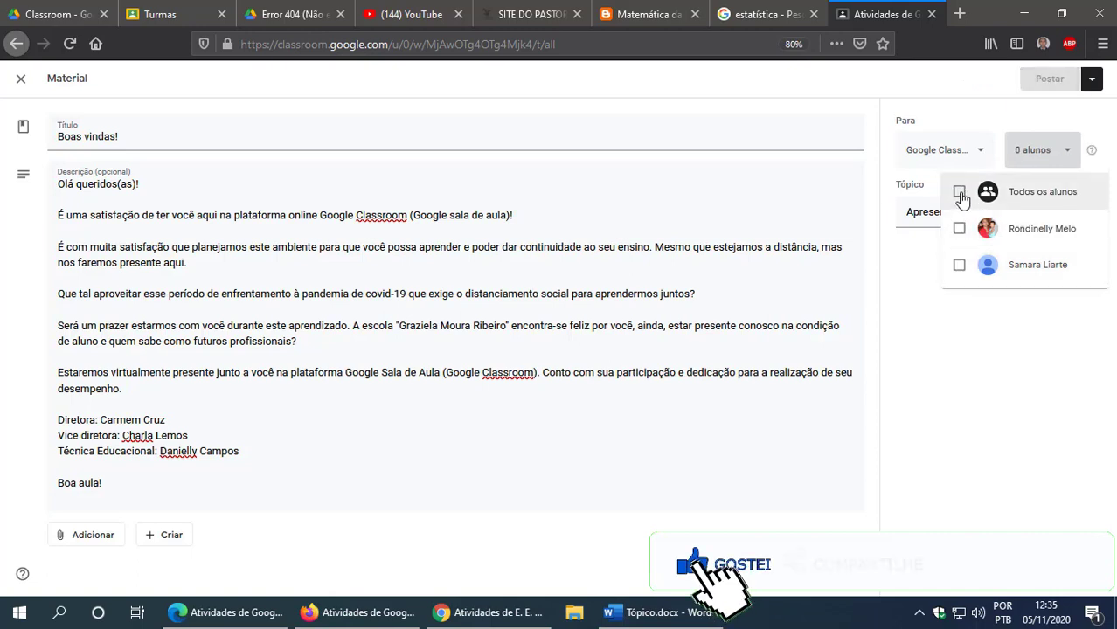
{"action": "left_click", "coordinate": [961, 197]}
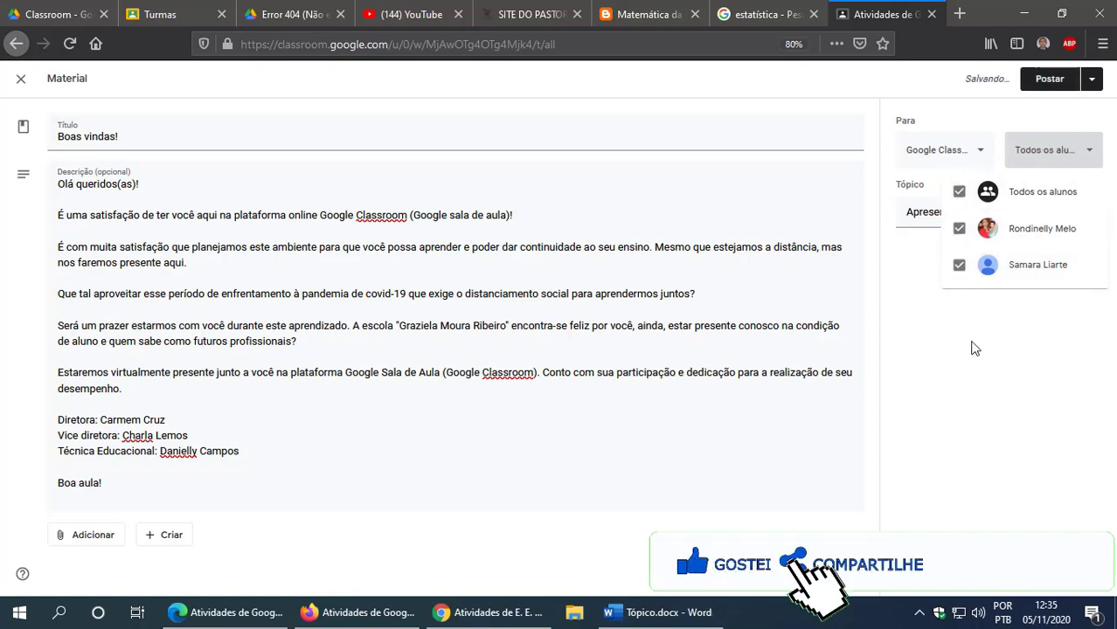
{"action": "left_click", "coordinate": [973, 348]}
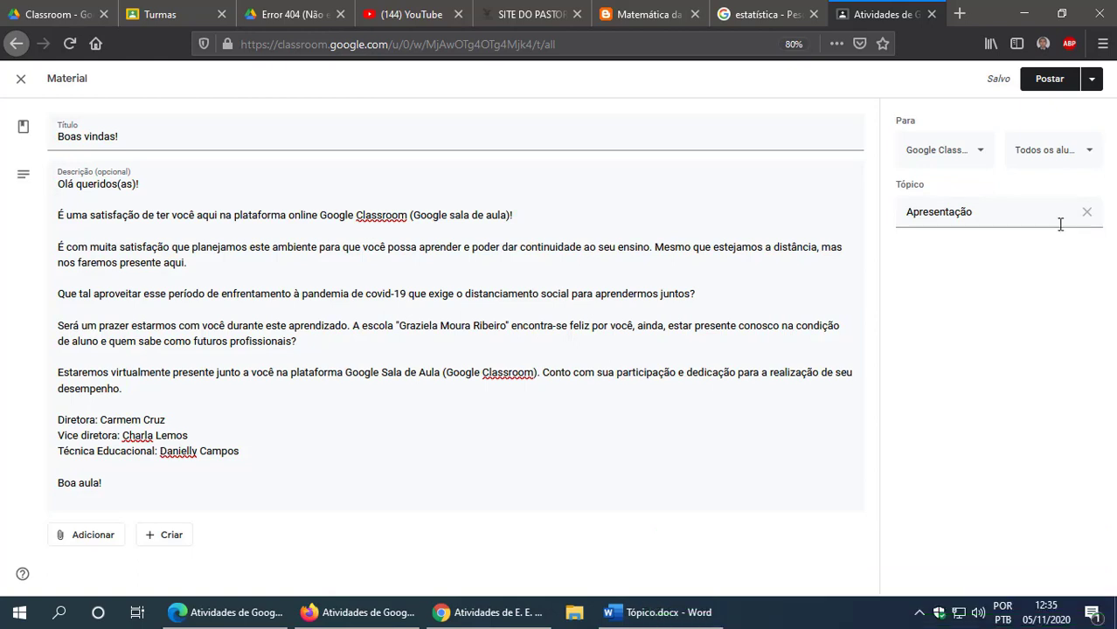
Step: Review the material's student recipients, its posting options such as Programar and Salvar rascunho, and the available classes
{"action": "left_click", "coordinate": [1088, 160]}
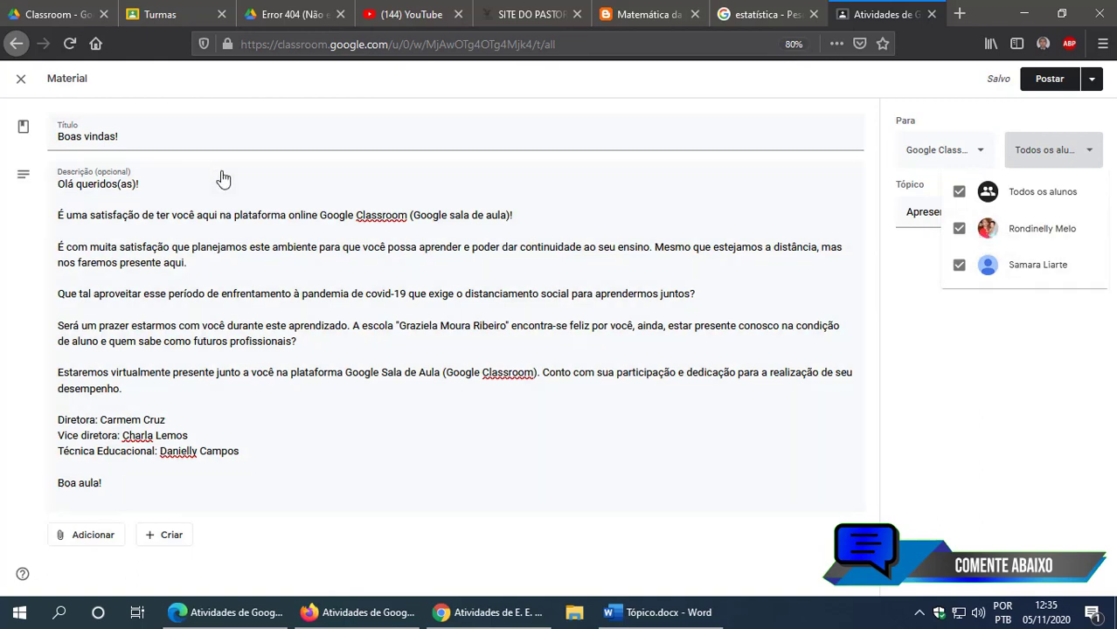
{"action": "left_click", "coordinate": [1000, 359]}
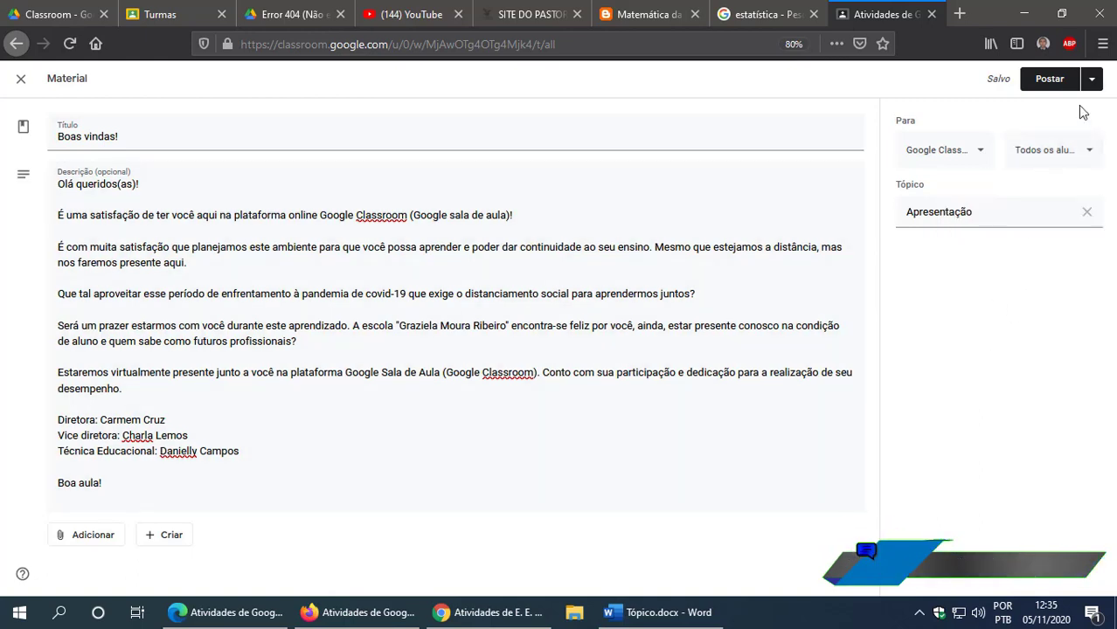
{"action": "left_click", "coordinate": [1093, 81]}
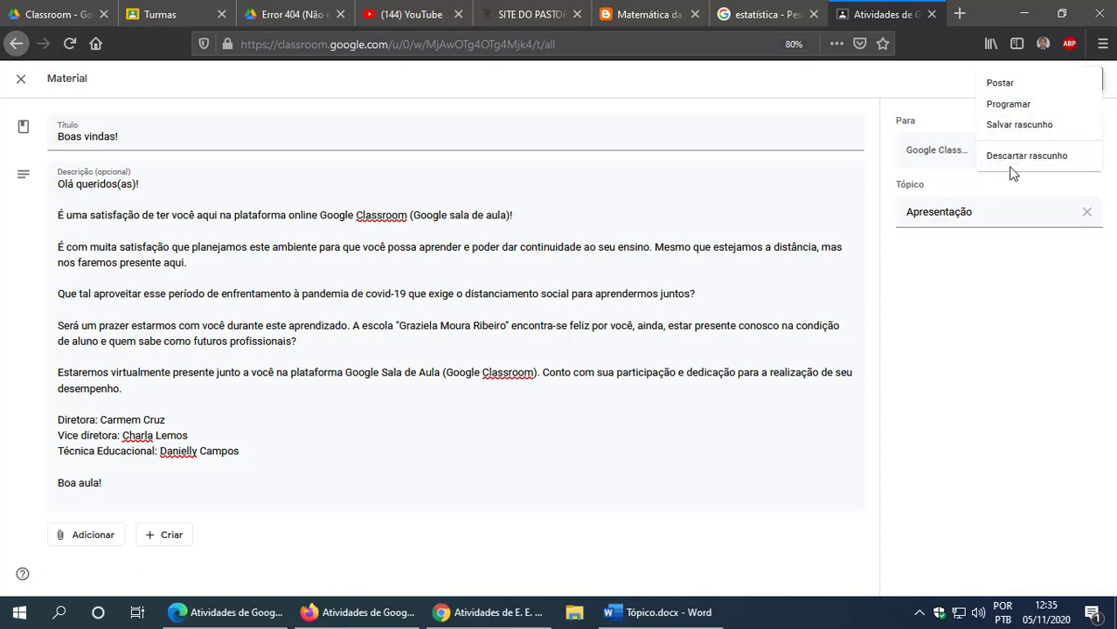
{"action": "left_click", "coordinate": [999, 341]}
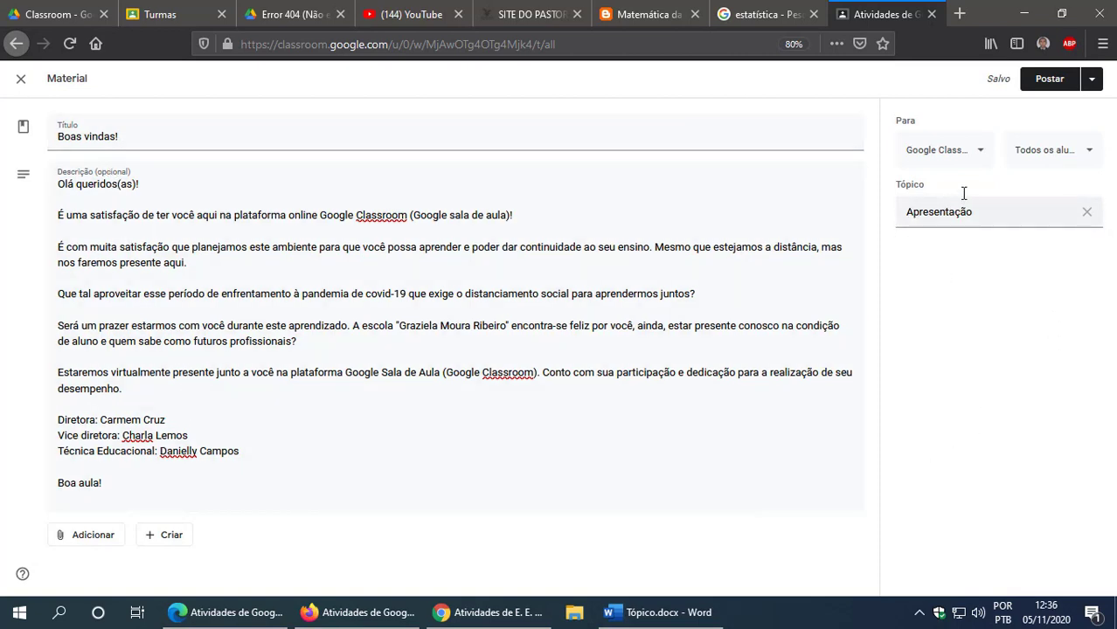
{"action": "left_click", "coordinate": [983, 155]}
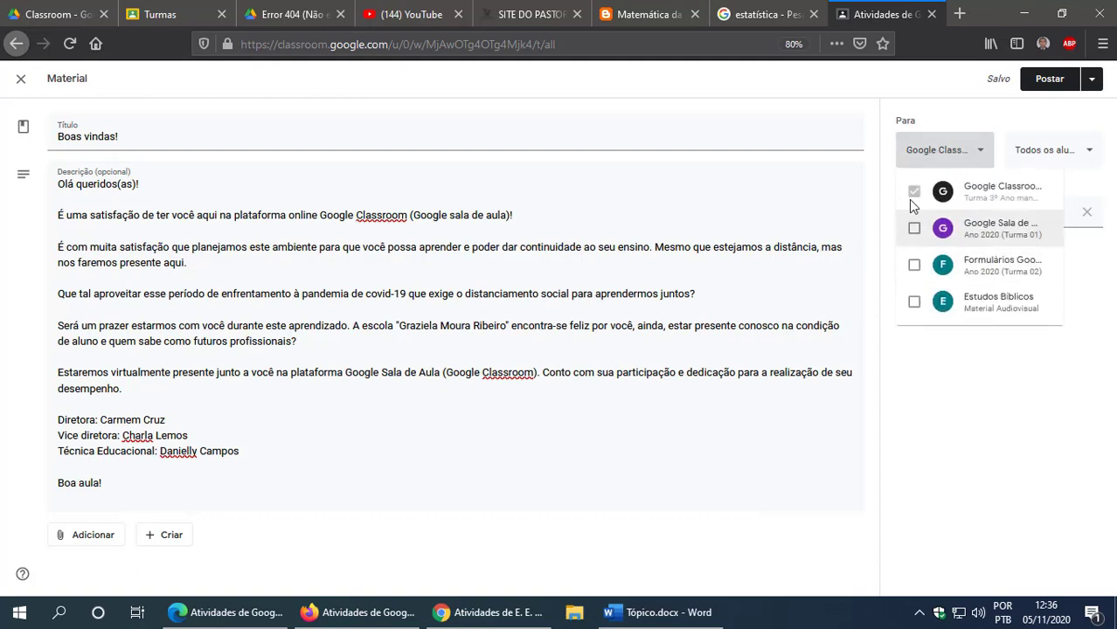
{"action": "left_click", "coordinate": [918, 405]}
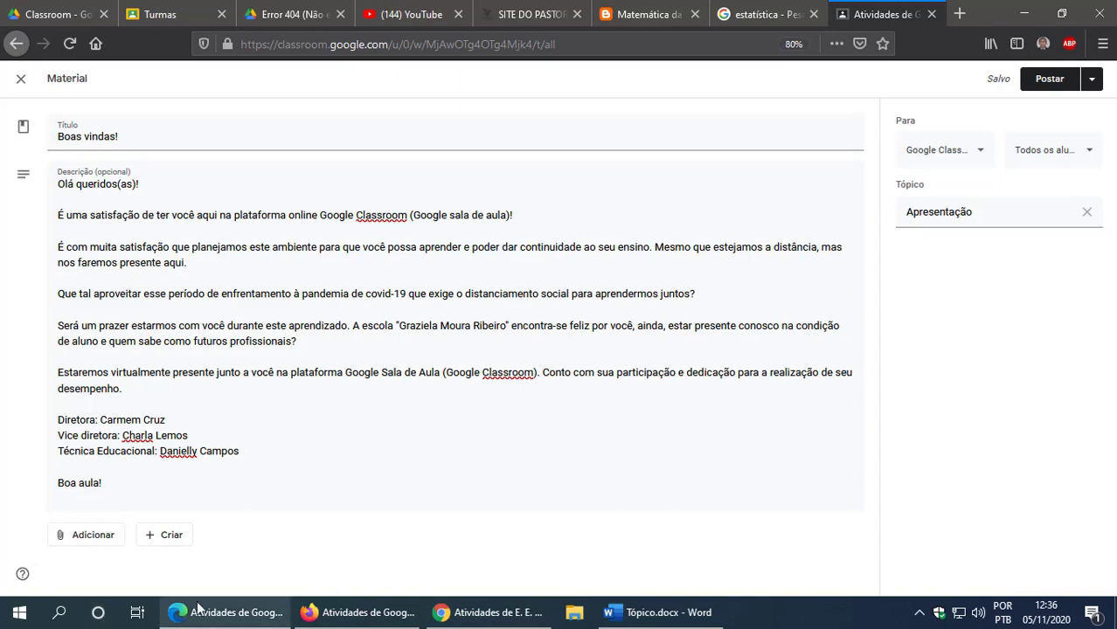
Step: Check the student's Atividades page in Edge, and return to Firefox to post the "Boas vindas!" material
{"action": "left_click", "coordinate": [224, 613]}
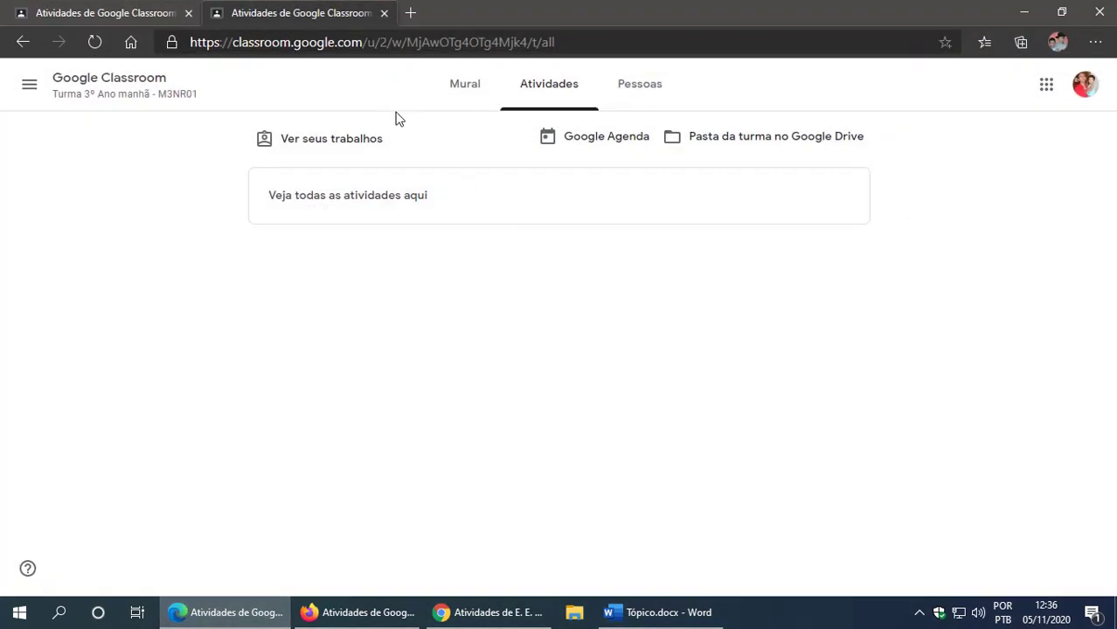
{"action": "left_click", "coordinate": [542, 90]}
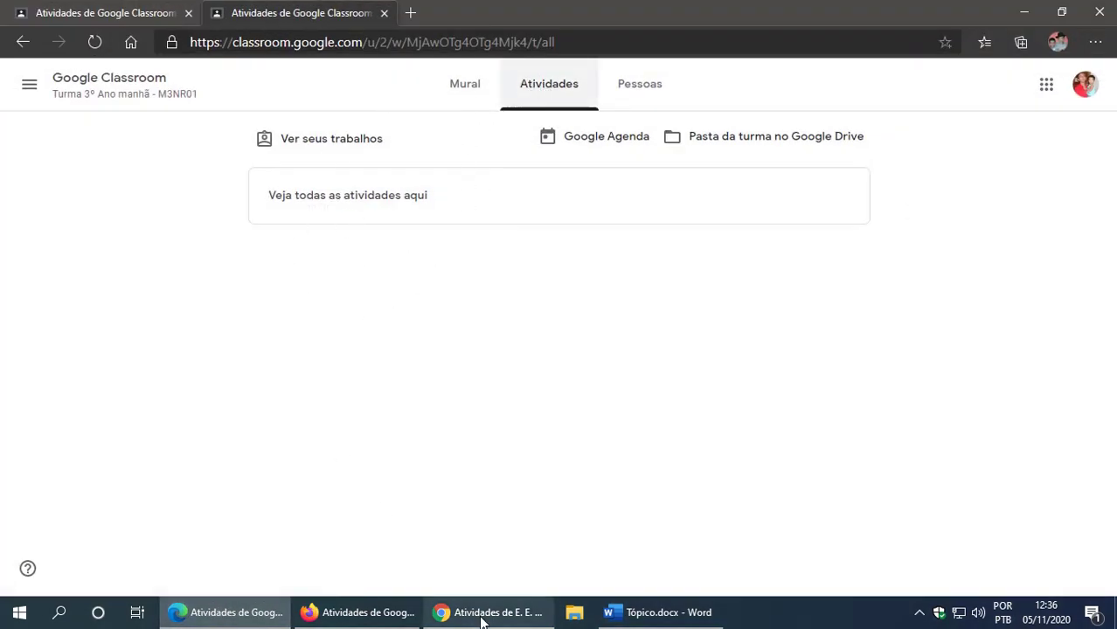
{"action": "left_click", "coordinate": [402, 616]}
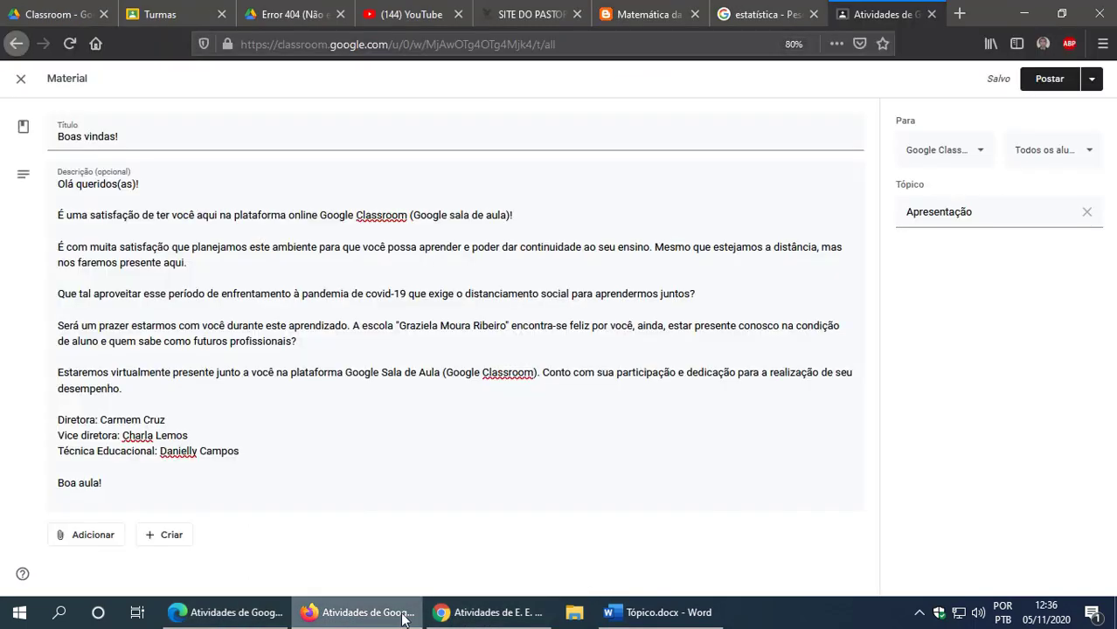
{"action": "left_click", "coordinate": [1049, 81]}
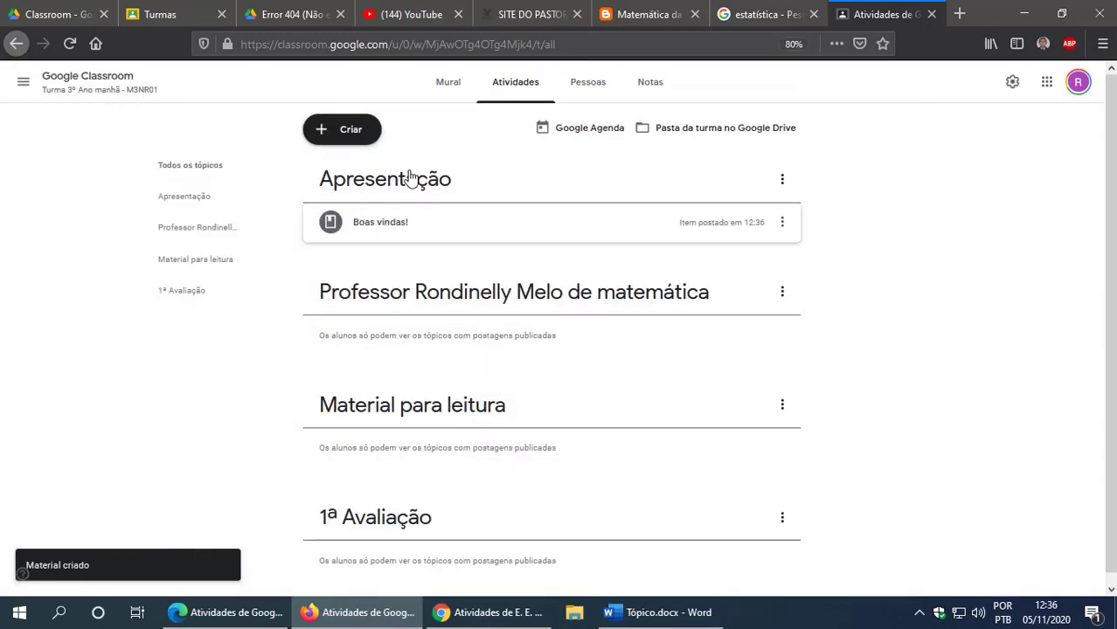
Step: Switch to Edge, refresh the student's Atividades page and read the "Boas vindas!" material under Apresentação through to "Boa aula!"
{"action": "left_click", "coordinate": [236, 613]}
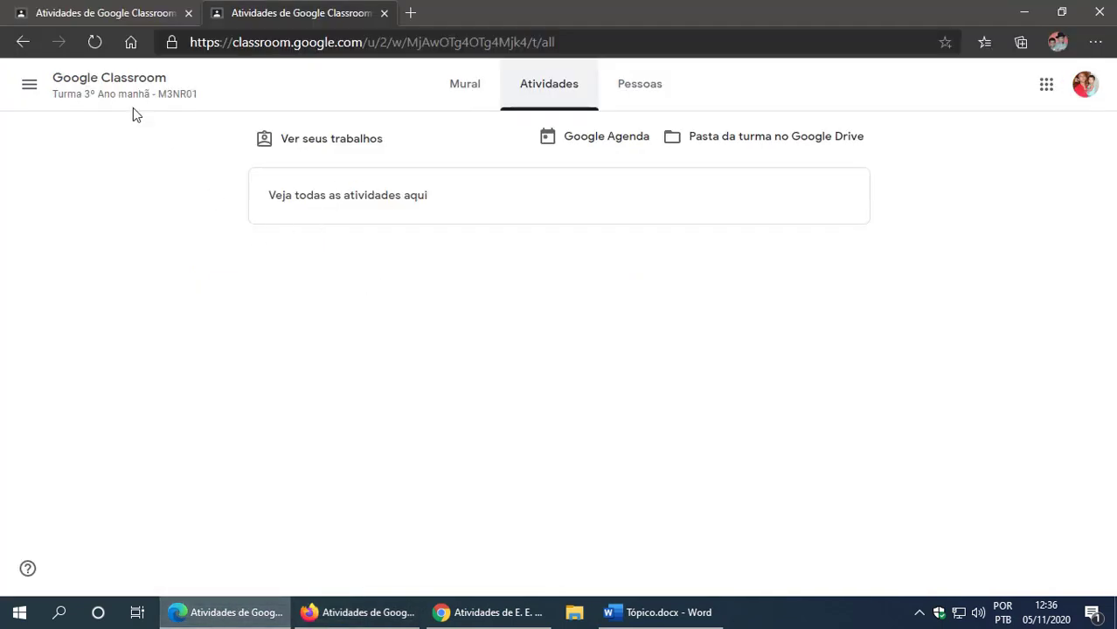
{"action": "left_click", "coordinate": [94, 42]}
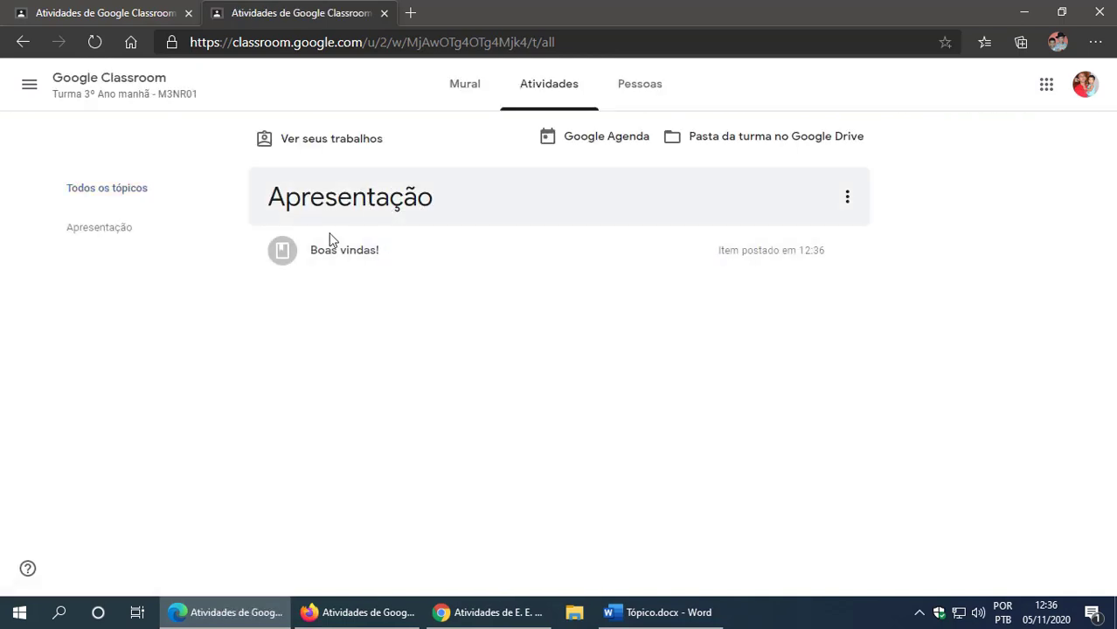
{"action": "left_click", "coordinate": [402, 259]}
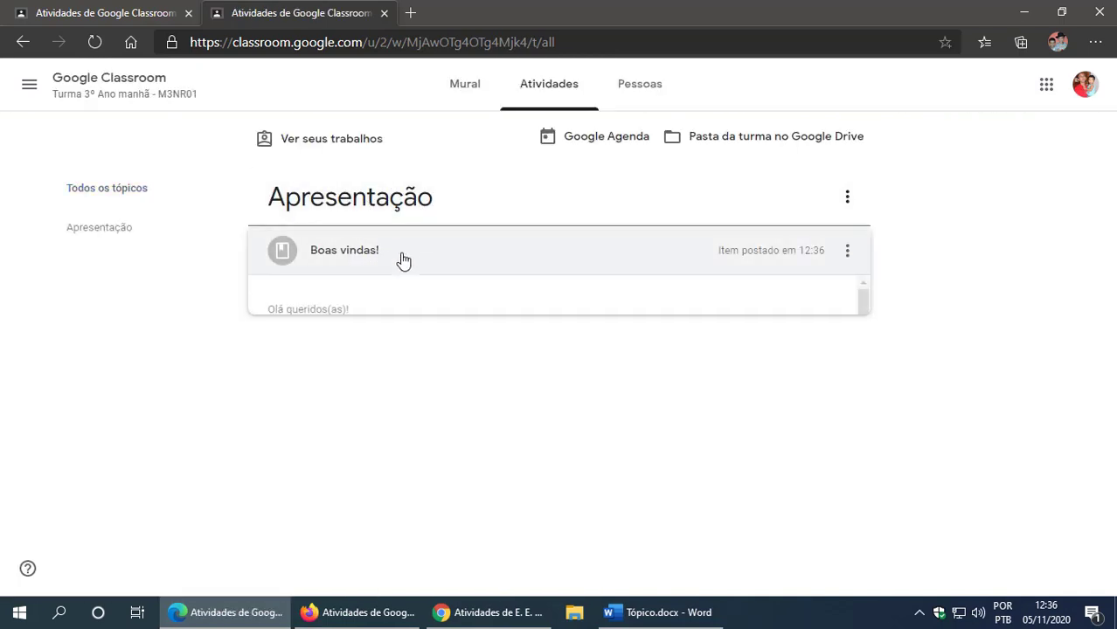
{"action": "scroll", "coordinate": [415, 440], "scroll_direction": "down", "scroll_amount": 1}
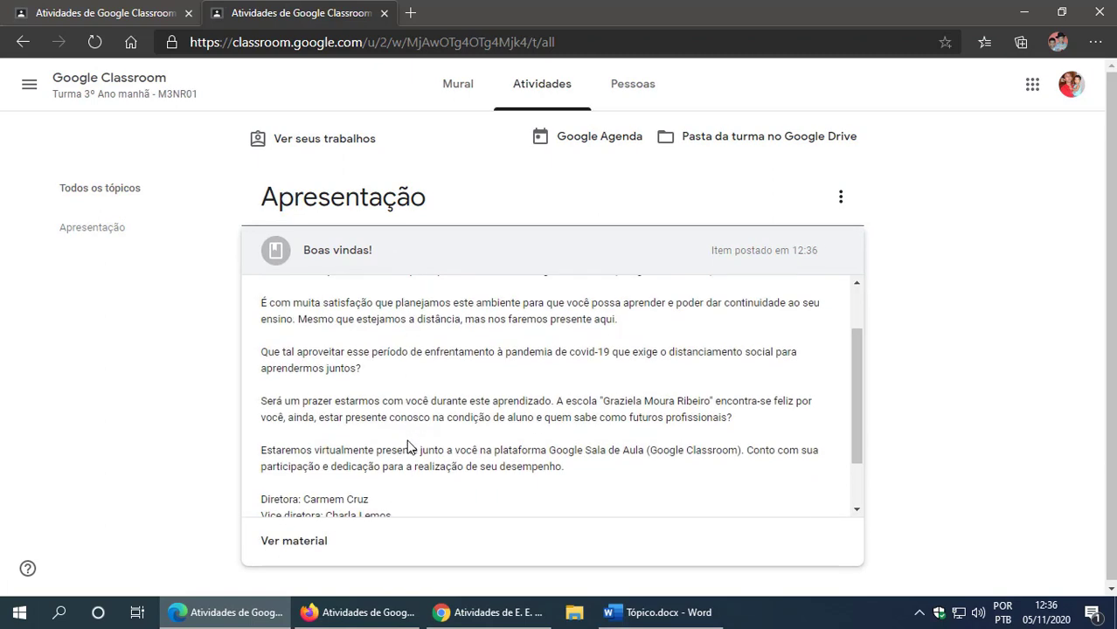
{"action": "scroll", "coordinate": [411, 442], "scroll_direction": "down", "scroll_amount": 2}
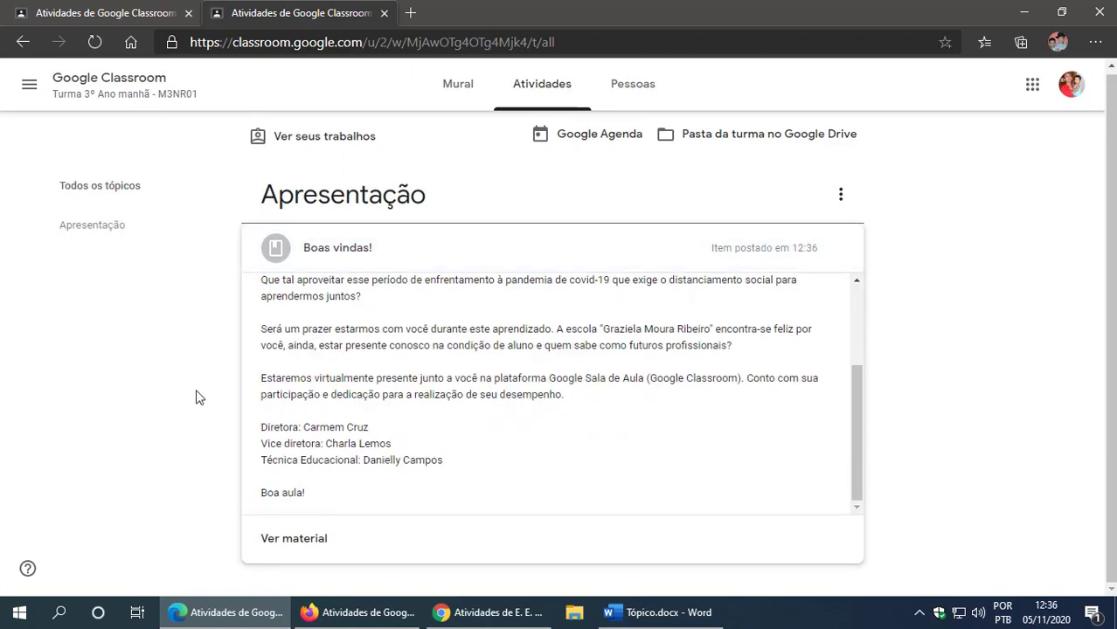
Step: Open the Apresentação topic to view the full "Boas vindas!" material, and check the other student's Atividades page
{"action": "left_click", "coordinate": [316, 206]}
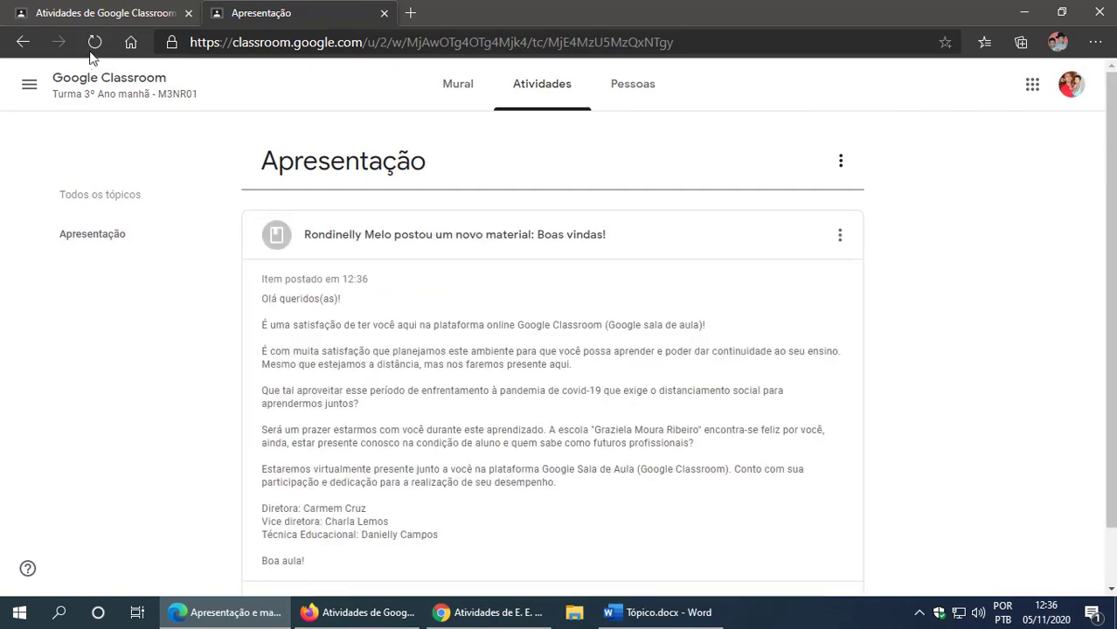
{"action": "left_click", "coordinate": [96, 13]}
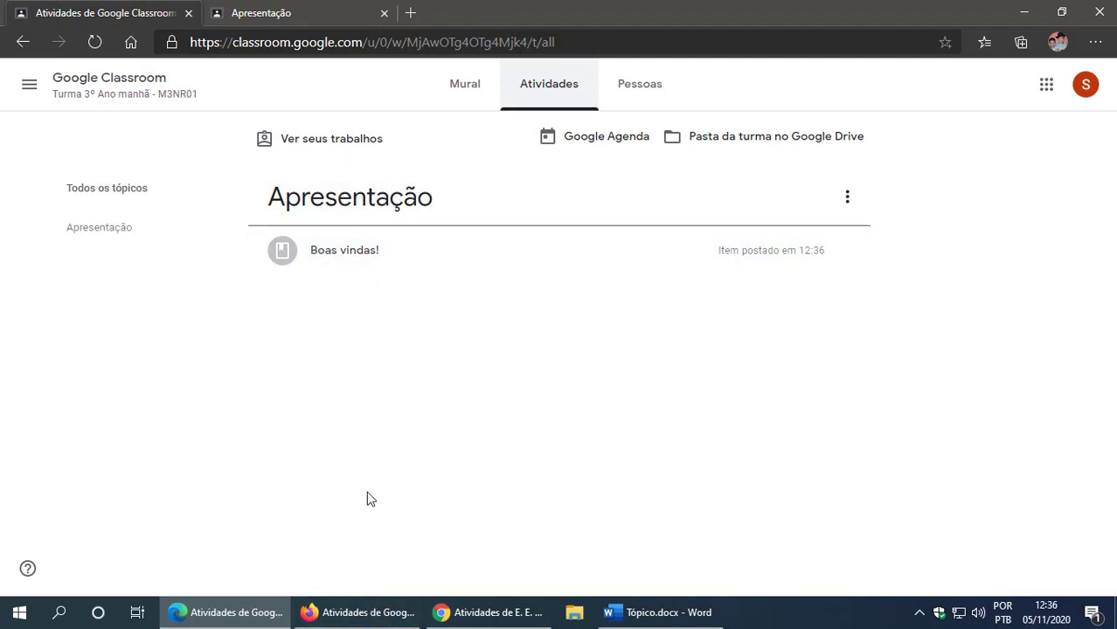
Step: Switch to Firefox and start a new Material post in the teacher's class
{"action": "left_click", "coordinate": [361, 613]}
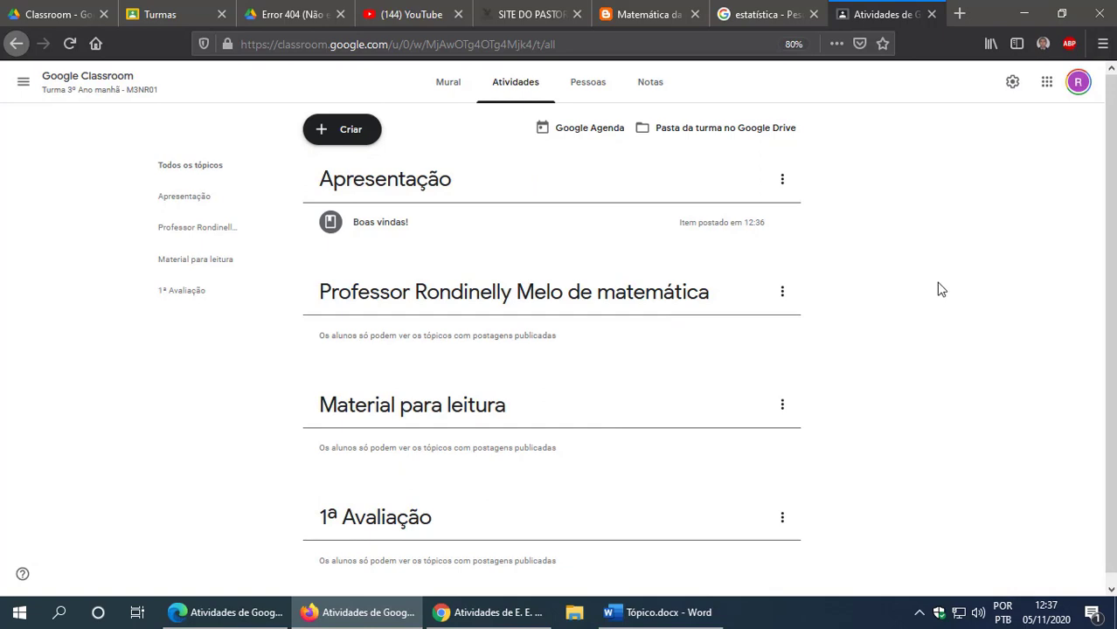
{"action": "left_click", "coordinate": [342, 133]}
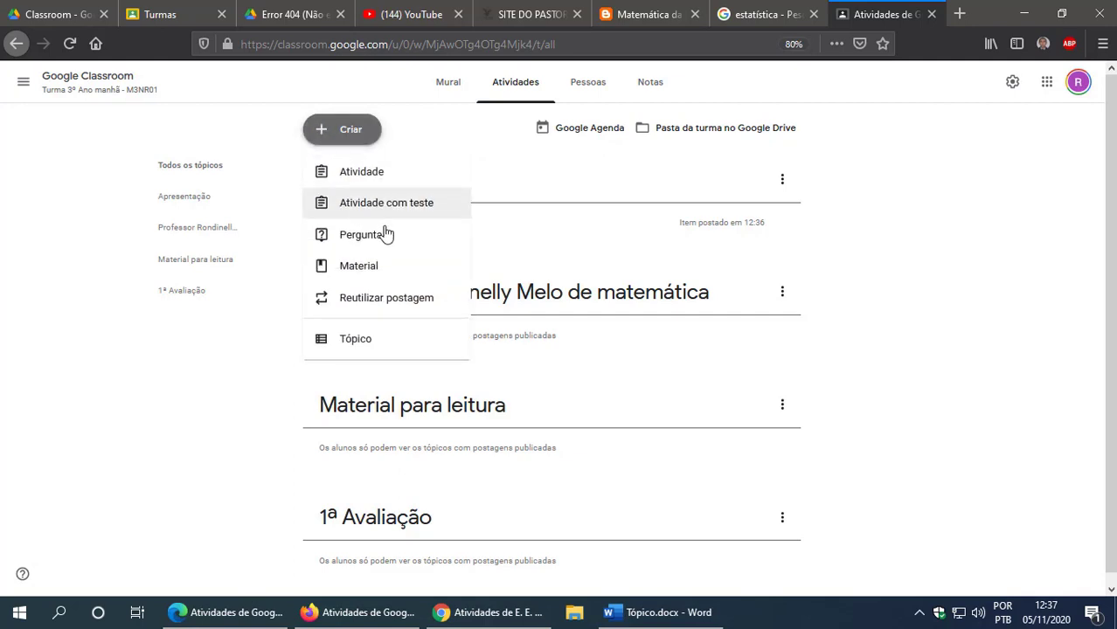
{"action": "left_click", "coordinate": [353, 271]}
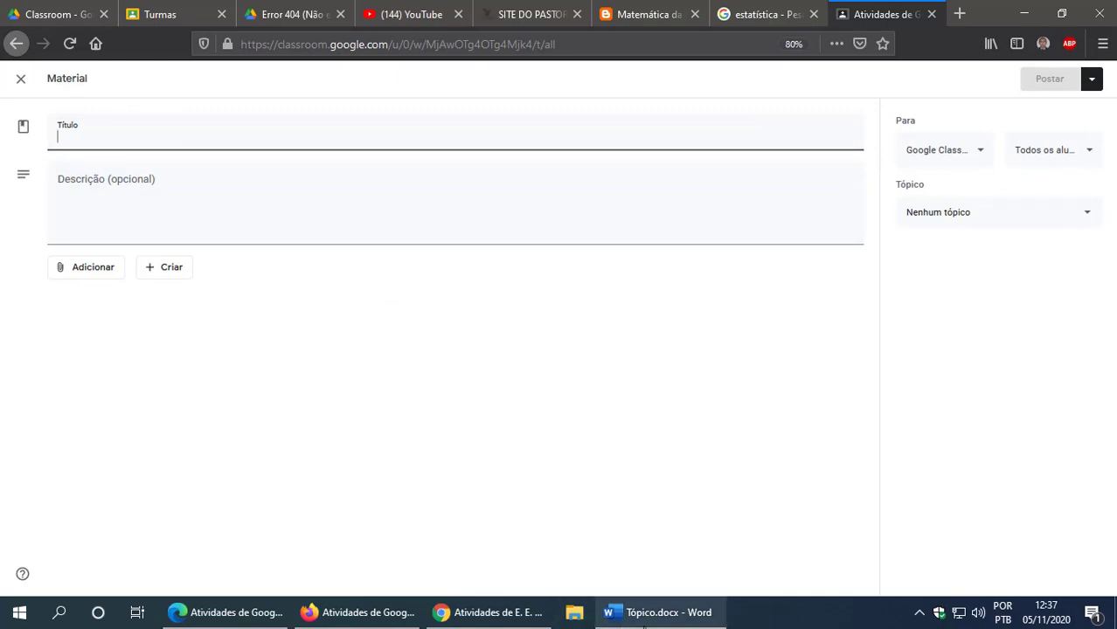
Step: Copy the title "Dúvidas" from the second page of Tópico.docx in Word into the material's Título in Firefox
{"action": "left_click", "coordinate": [657, 611]}
{"action": "scroll", "coordinate": [535, 447], "scroll_direction": "down", "scroll_amount": 3}
{"action": "scroll", "coordinate": [534, 448], "scroll_direction": "down", "scroll_amount": 10}
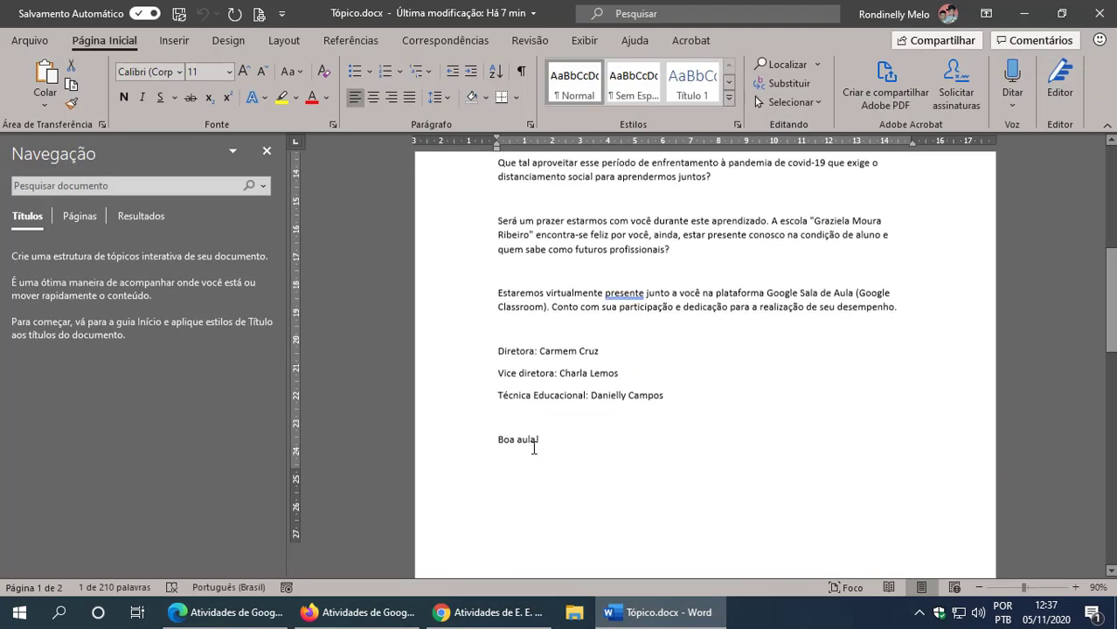
{"action": "scroll", "coordinate": [534, 448], "scroll_direction": "down", "scroll_amount": 2}
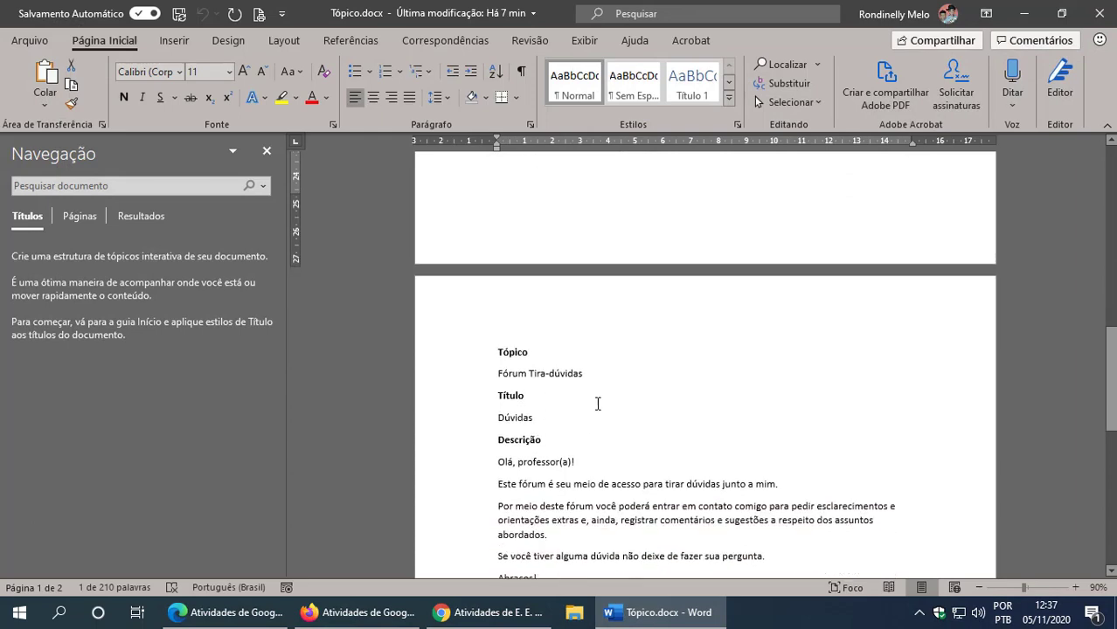
{"action": "left_click_drag", "start_coordinate": [600, 381], "coordinate": [525, 375]}
{"action": "left_click_drag", "start_coordinate": [535, 420], "coordinate": [492, 420]}
{"action": "key", "text": "ctrl+c"}
{"action": "right_click", "coordinate": [503, 425]}
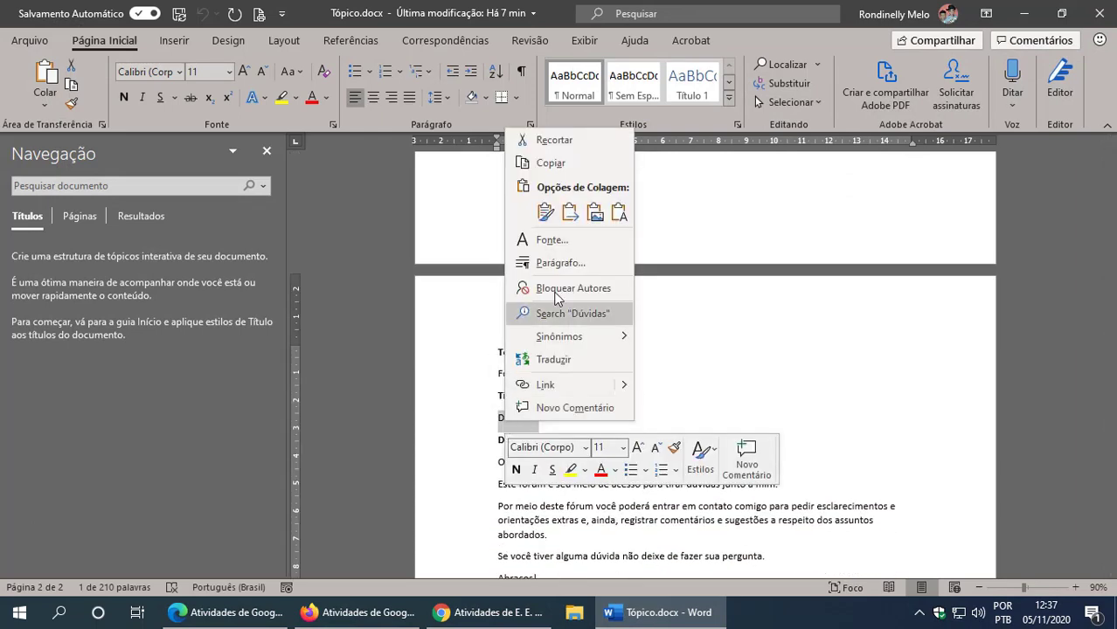
{"action": "left_click", "coordinate": [554, 173]}
{"action": "left_click", "coordinate": [638, 612]}
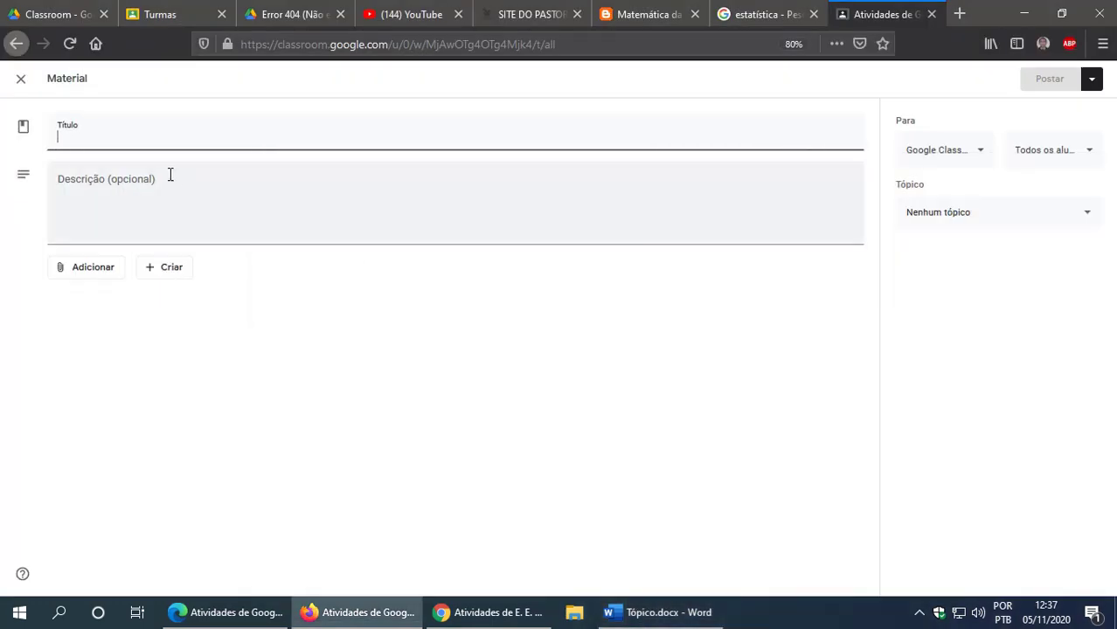
{"action": "right_click", "coordinate": [78, 141]}
{"action": "left_click", "coordinate": [115, 216]}
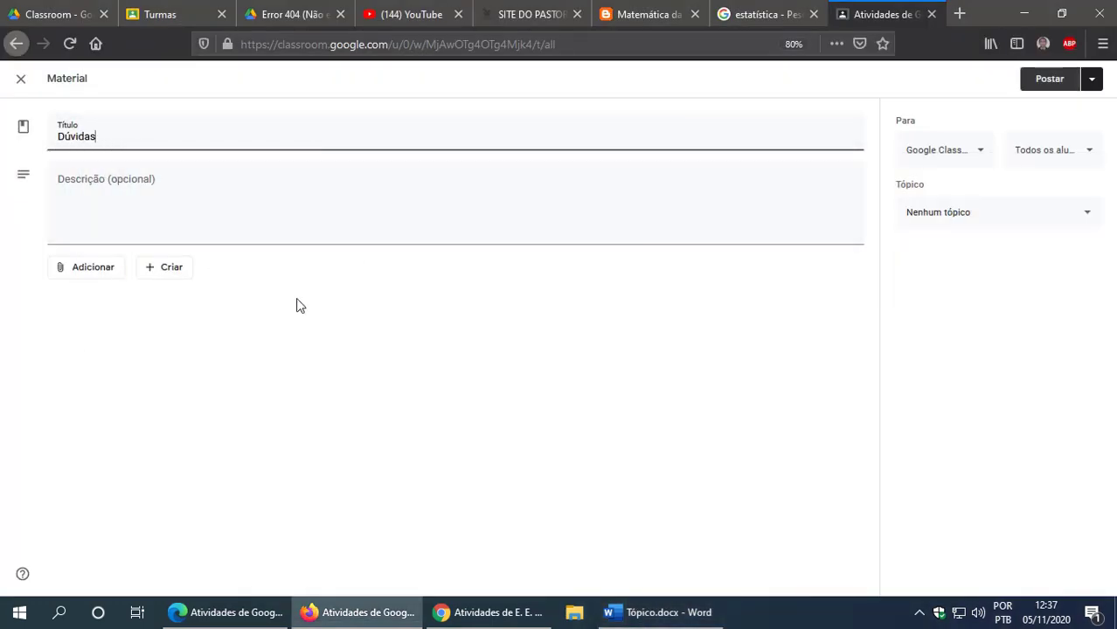
Step: Copy the description from "Olá, professor(a)!" through the website line in Word into the material's Descrição, removing the trailing blank line
{"action": "left_click", "coordinate": [641, 619]}
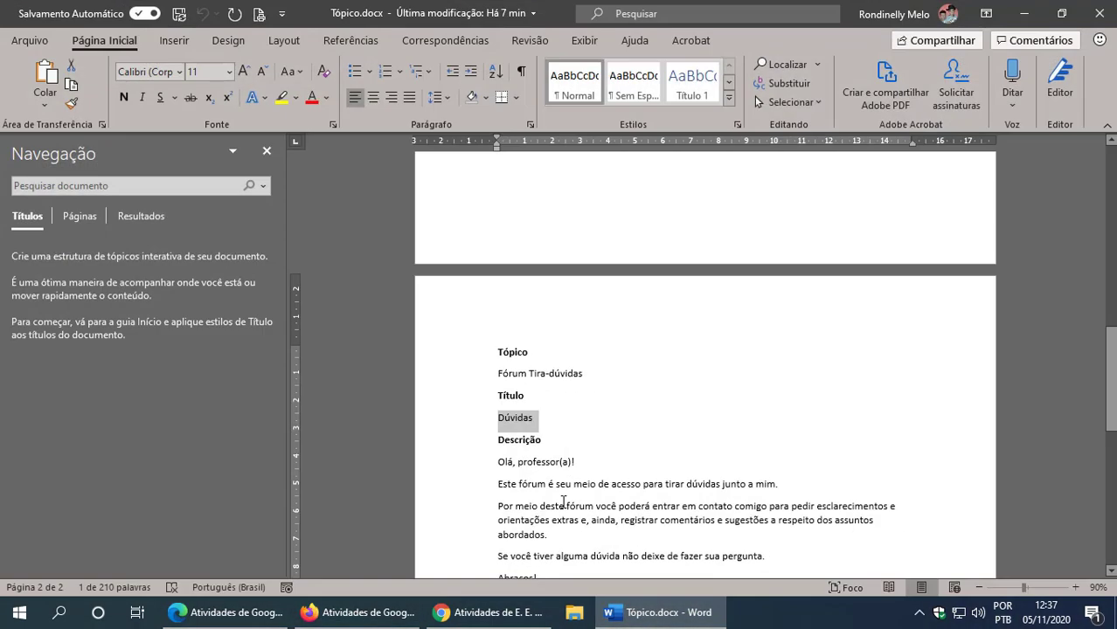
{"action": "left_click_drag", "start_coordinate": [492, 327], "coordinate": [638, 483]}
{"action": "key", "text": "ctrl+c"}
{"action": "right_click", "coordinate": [535, 371]}
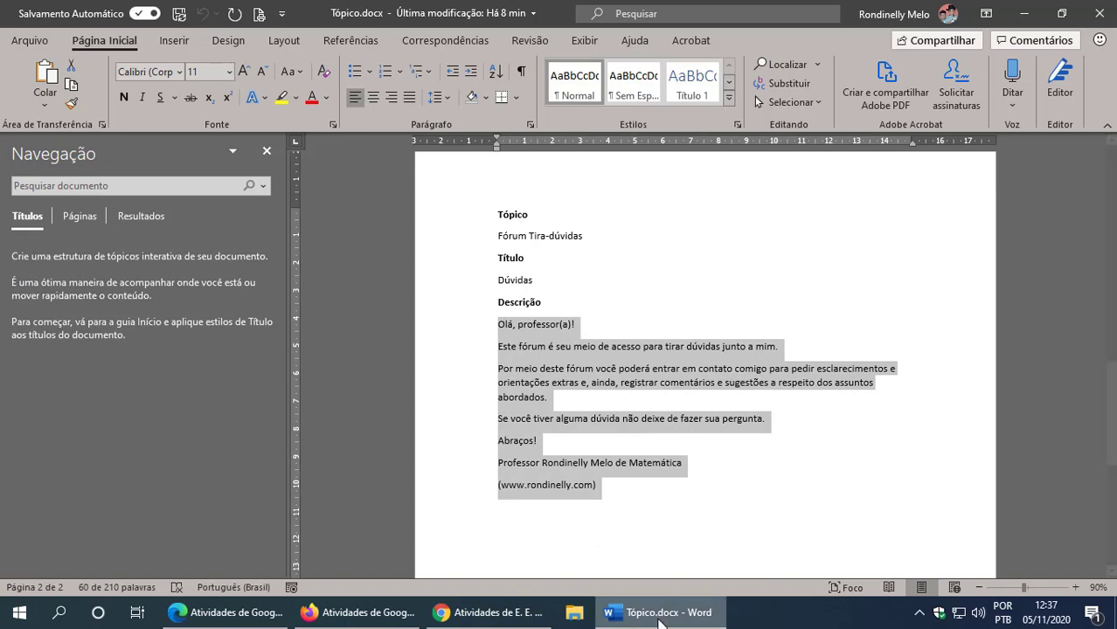
{"action": "key", "text": "alt+Tab"}
{"action": "right_click", "coordinate": [88, 185]}
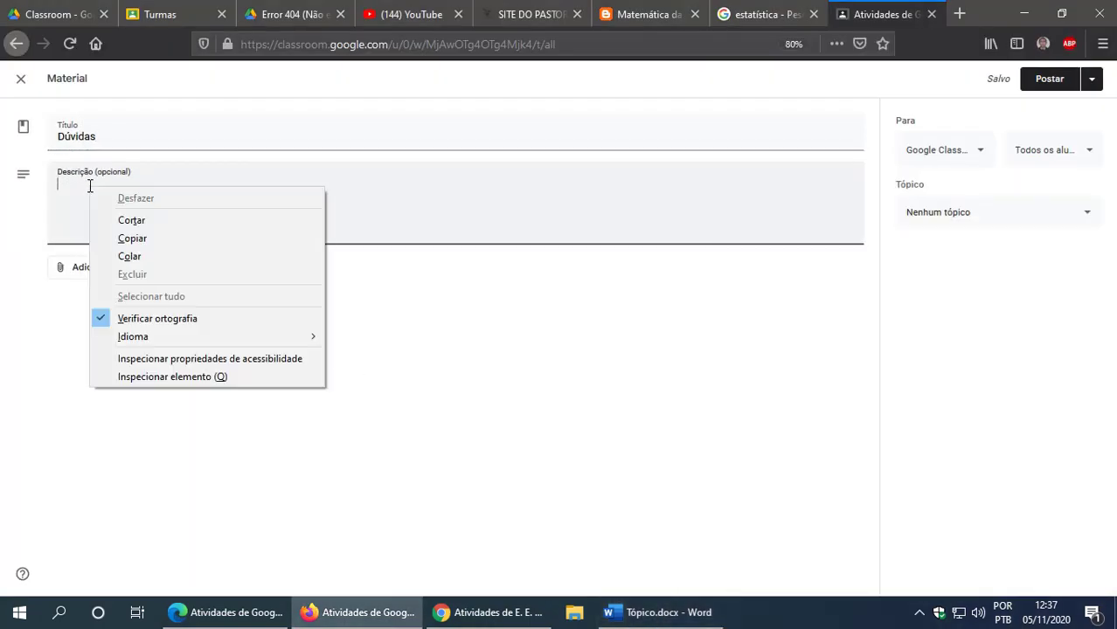
{"action": "left_click", "coordinate": [135, 255]}
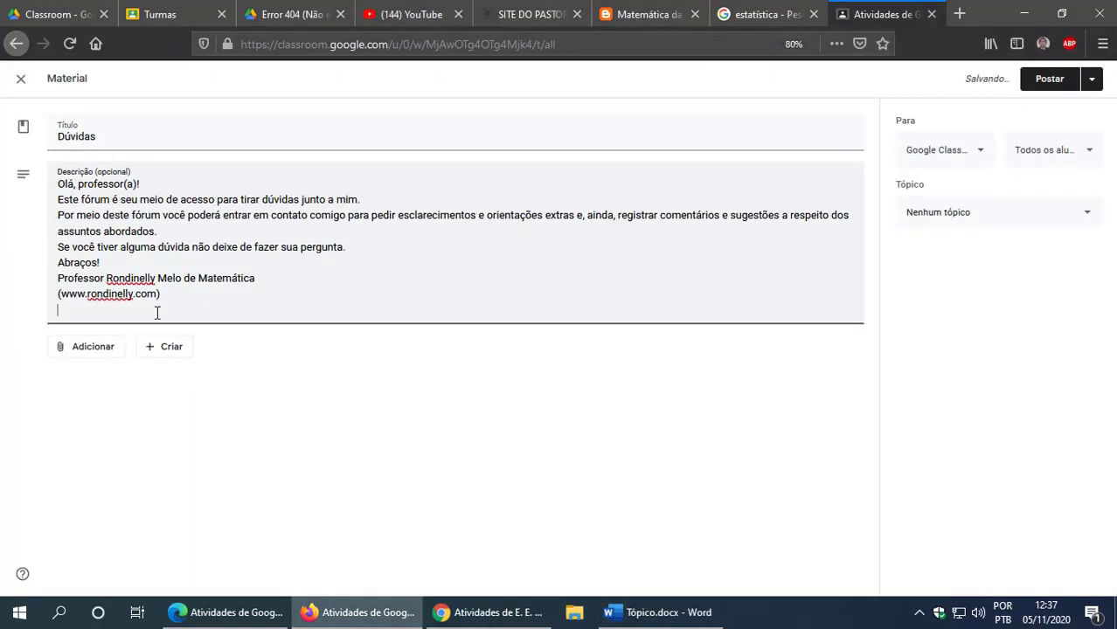
{"action": "key", "text": "BackSpace"}
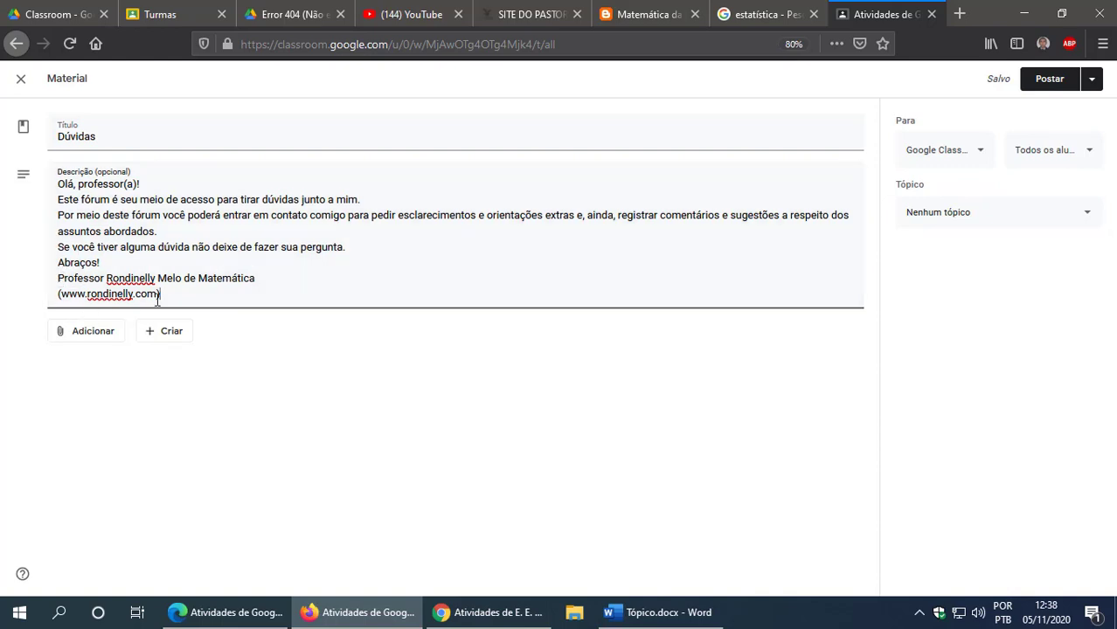
Step: Delete "de Matemática" from the description's signature and change the greeting to "Olá, alunos(as)!"
{"action": "left_click_drag", "start_coordinate": [262, 280], "coordinate": [186, 282]}
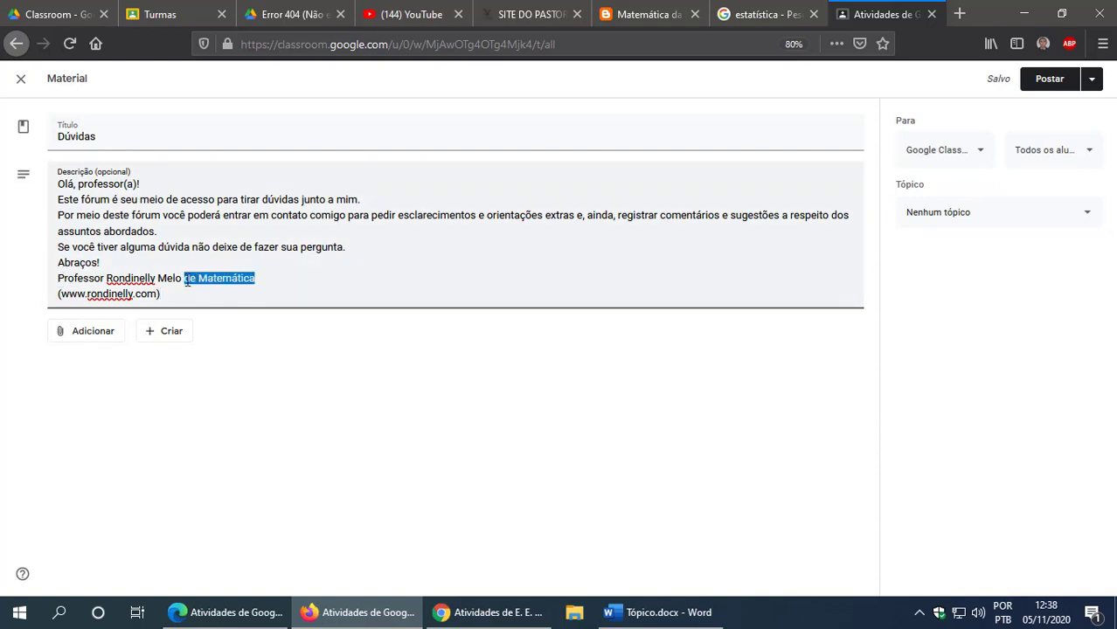
{"action": "key", "text": "BackSpace"}
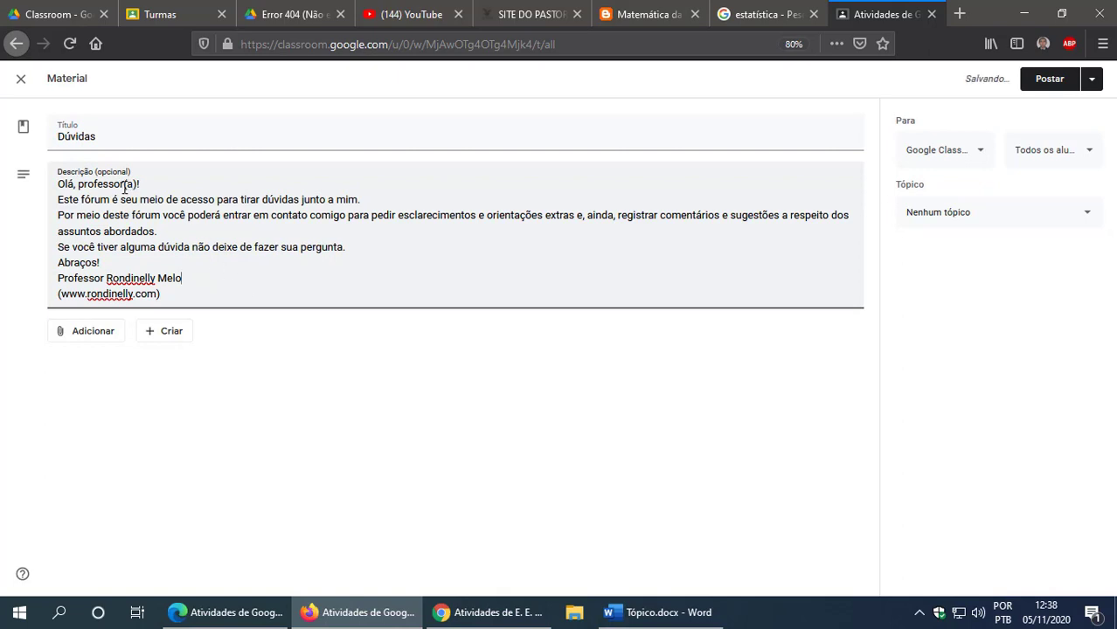
{"action": "left_click_drag", "start_coordinate": [125, 184], "coordinate": [85, 187]}
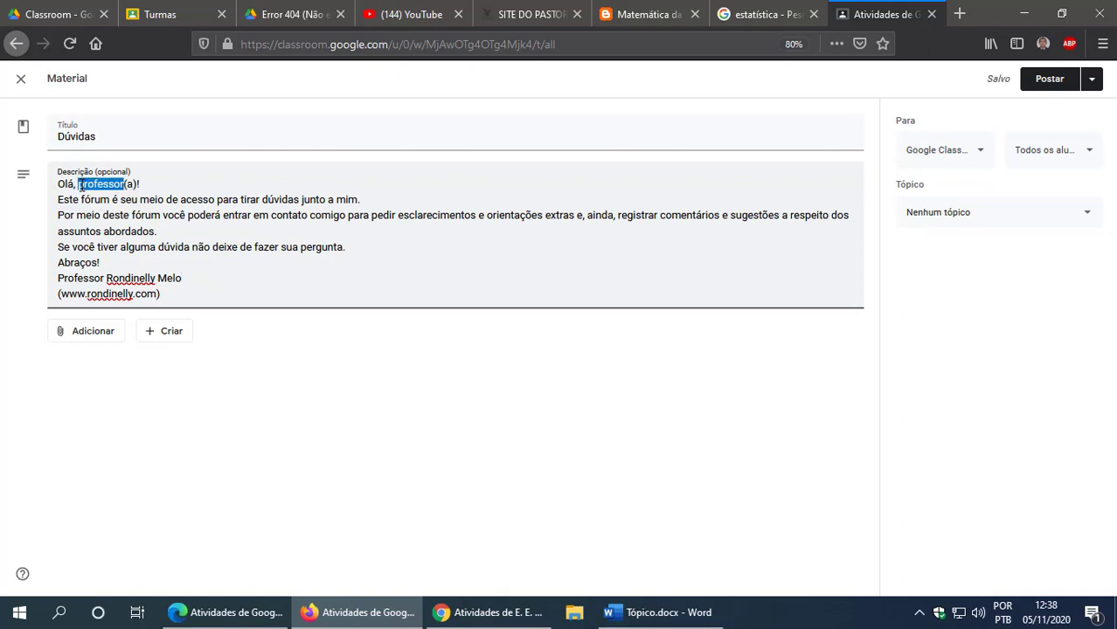
{"action": "type", "text": "alun"}
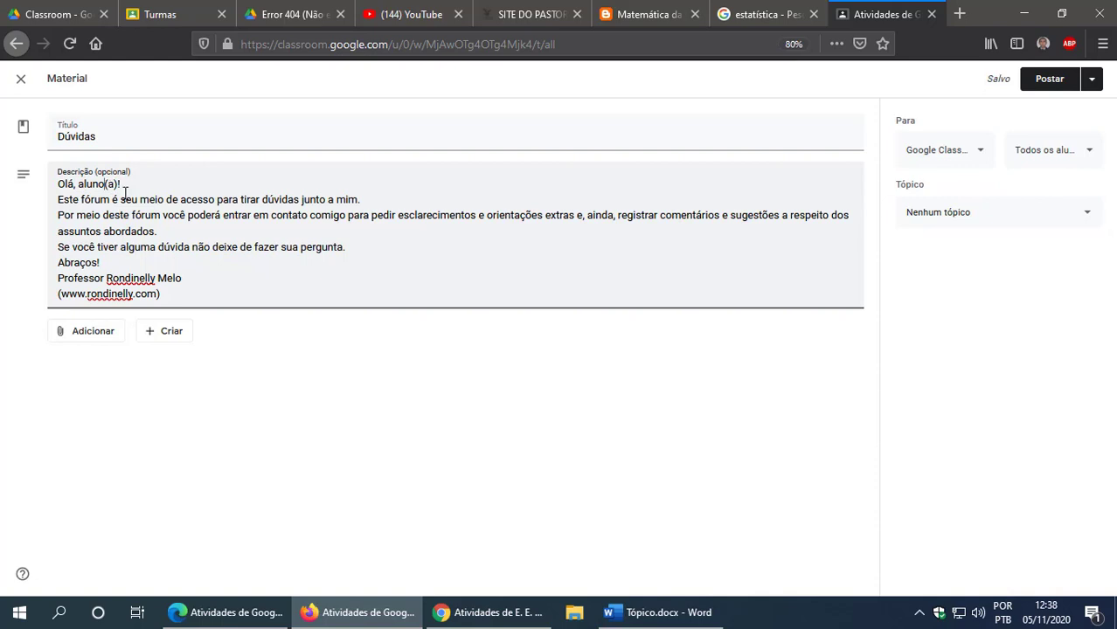
{"action": "type", "text": "s"}
{"action": "left_click", "coordinate": [119, 185]}
{"action": "type", "text": "s"}
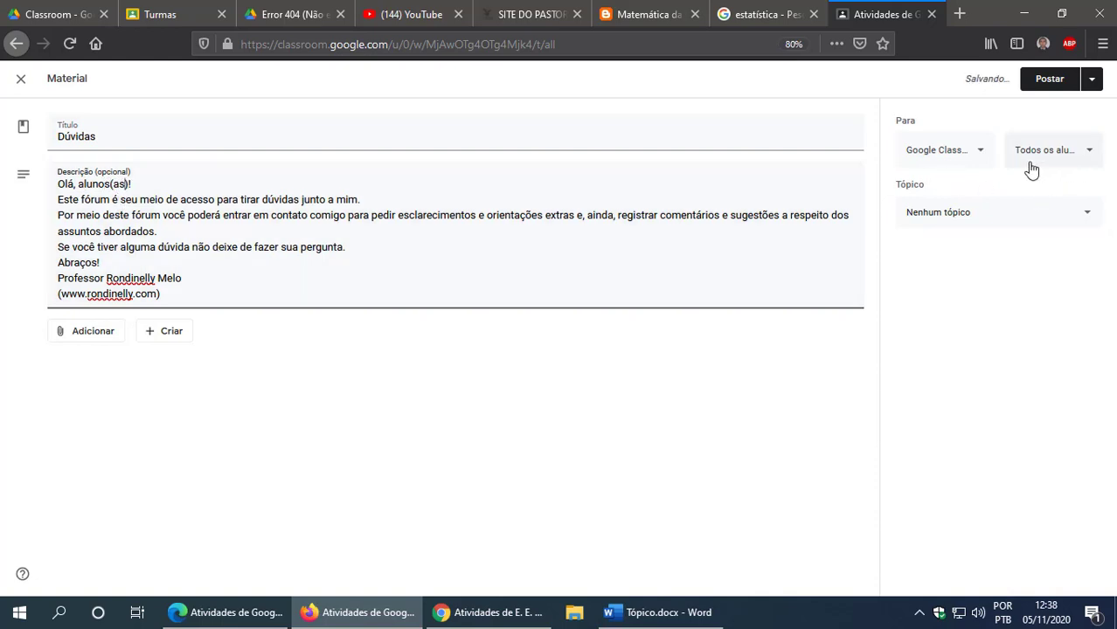
Step: Try adding the Ano 2020 (Turma 01) class as a recipient of the material, and deselect it again
{"action": "left_click", "coordinate": [985, 155]}
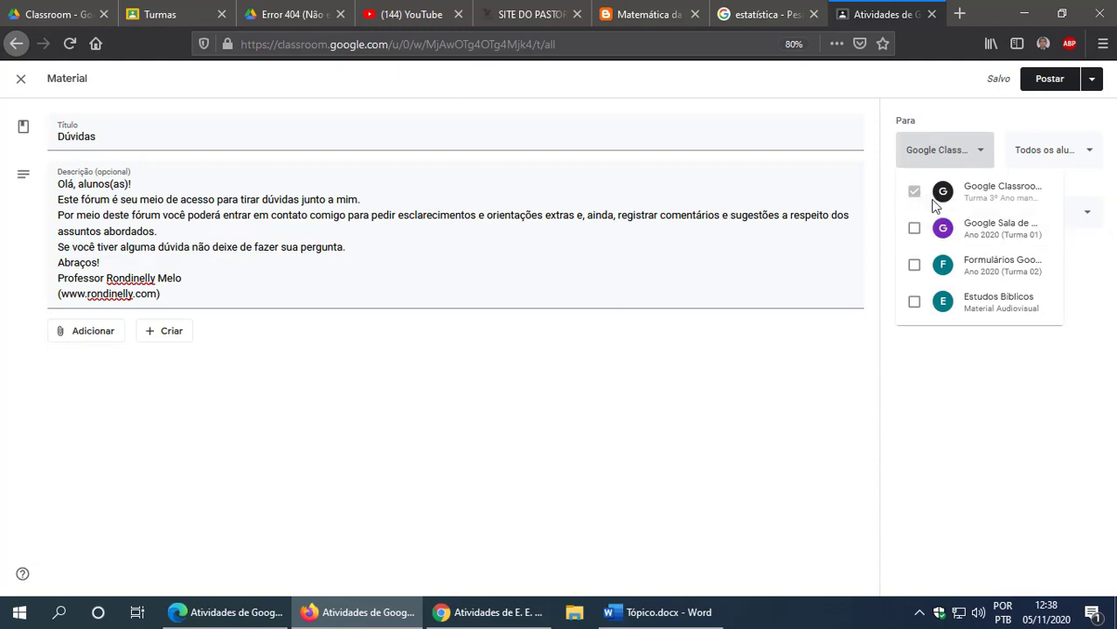
{"action": "left_click", "coordinate": [936, 377]}
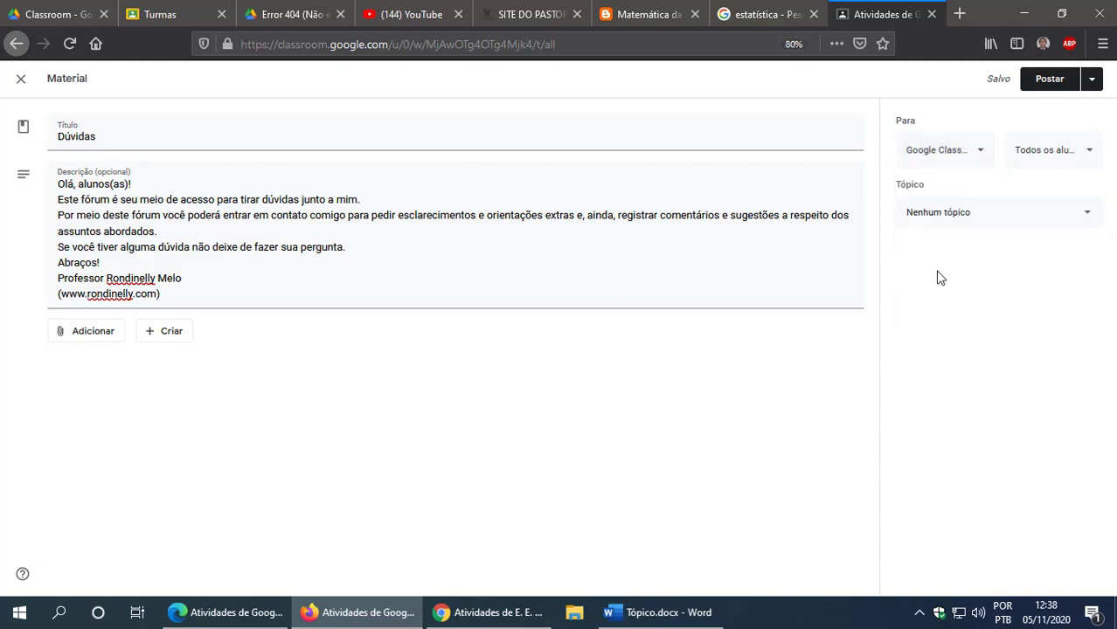
{"action": "left_click", "coordinate": [981, 161]}
{"action": "left_click", "coordinate": [914, 228]}
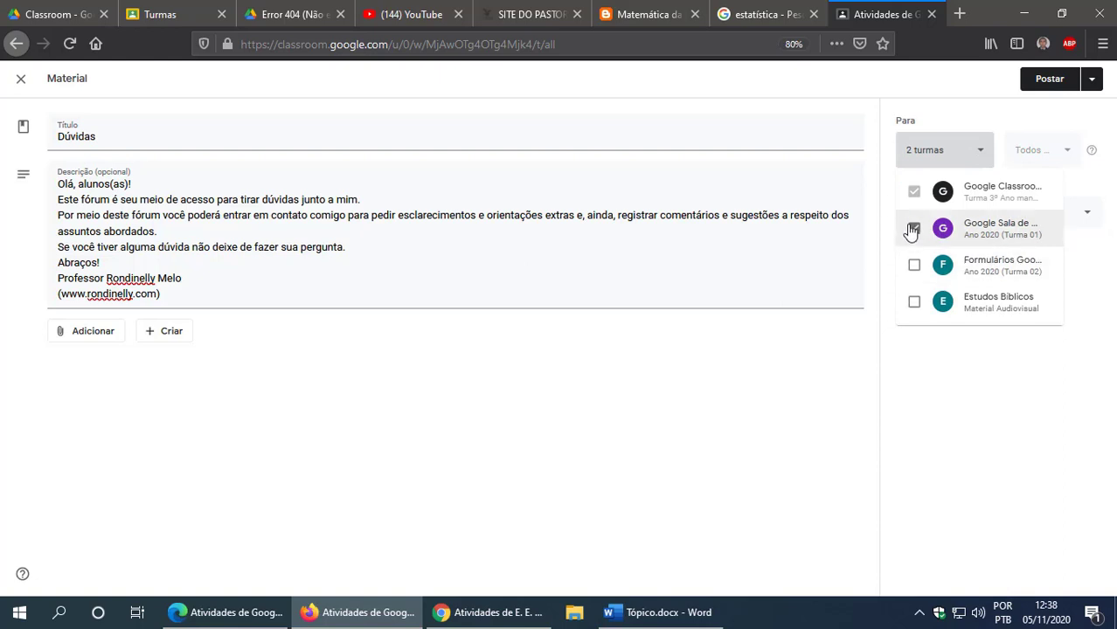
{"action": "left_click", "coordinate": [915, 228]}
{"action": "left_click", "coordinate": [935, 381]}
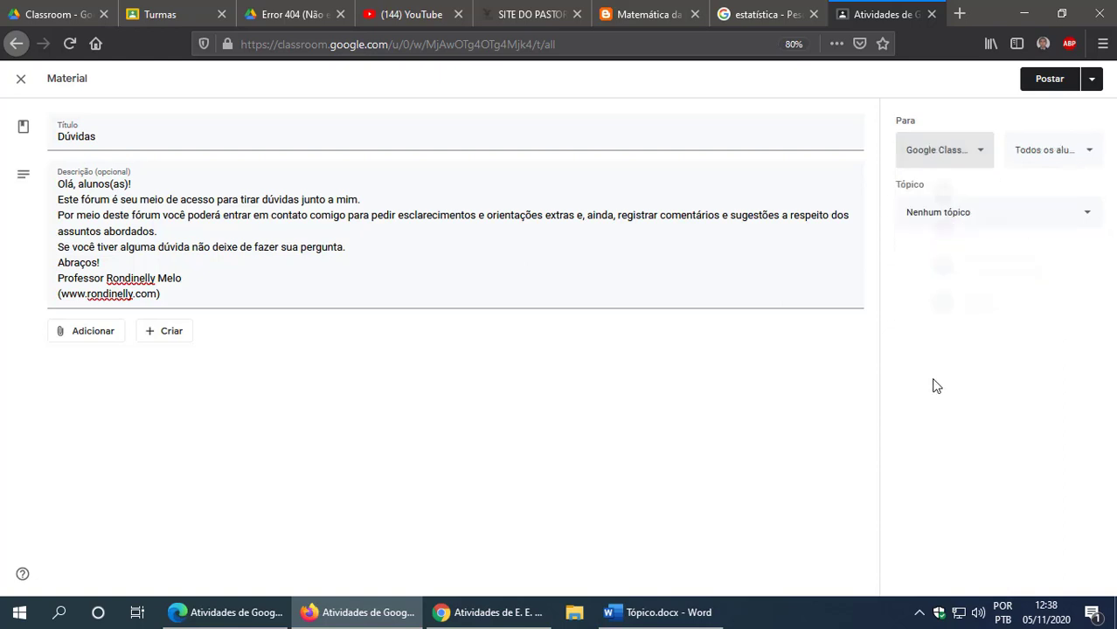
Step: Create the topic "Fórum Tira-dúvidas" for the material, copying its name from Tópico.docx in Word, and post the material
{"action": "left_click", "coordinate": [1091, 217]}
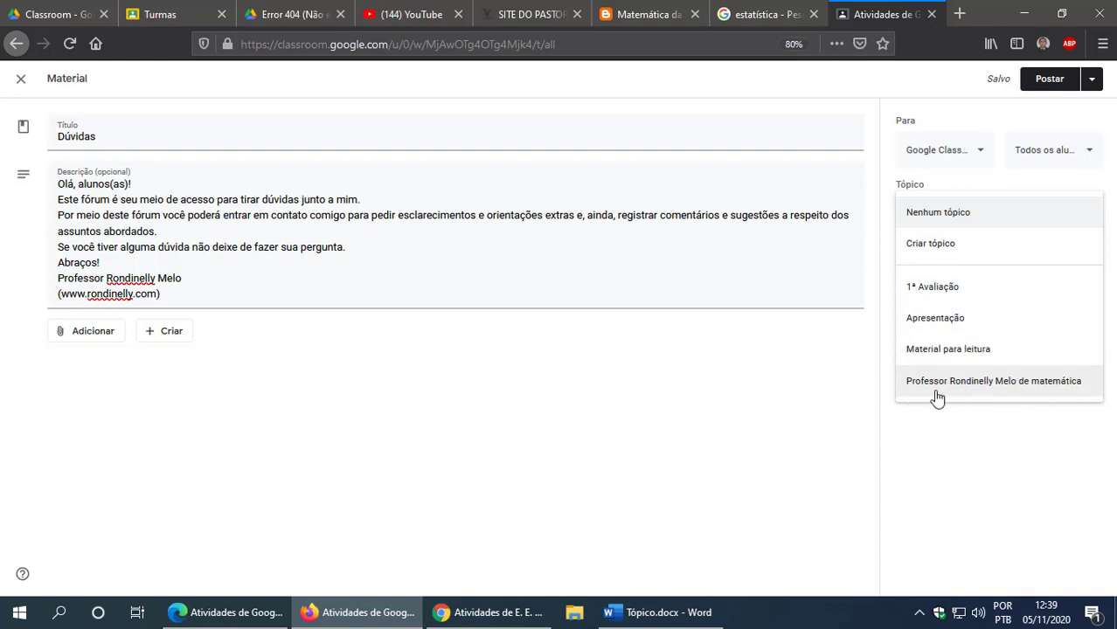
{"action": "left_click", "coordinate": [943, 253]}
{"action": "left_click", "coordinate": [691, 603]}
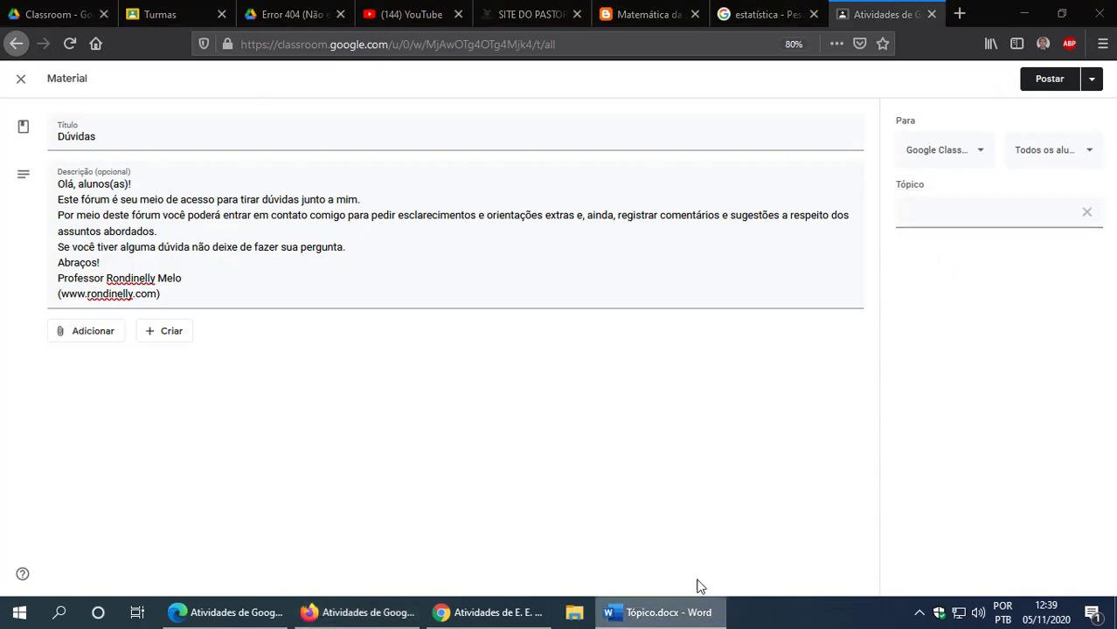
{"action": "triple_click", "coordinate": [562, 235]}
{"action": "key", "text": "ctrl+c"}
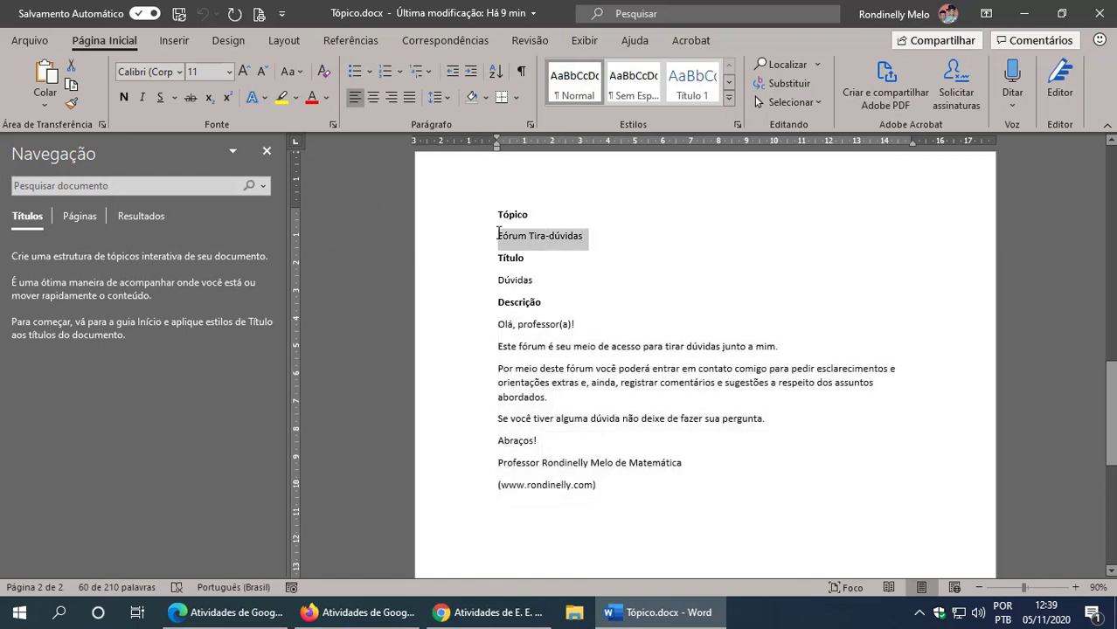
{"action": "right_click", "coordinate": [525, 236]}
{"action": "left_click", "coordinate": [559, 269]}
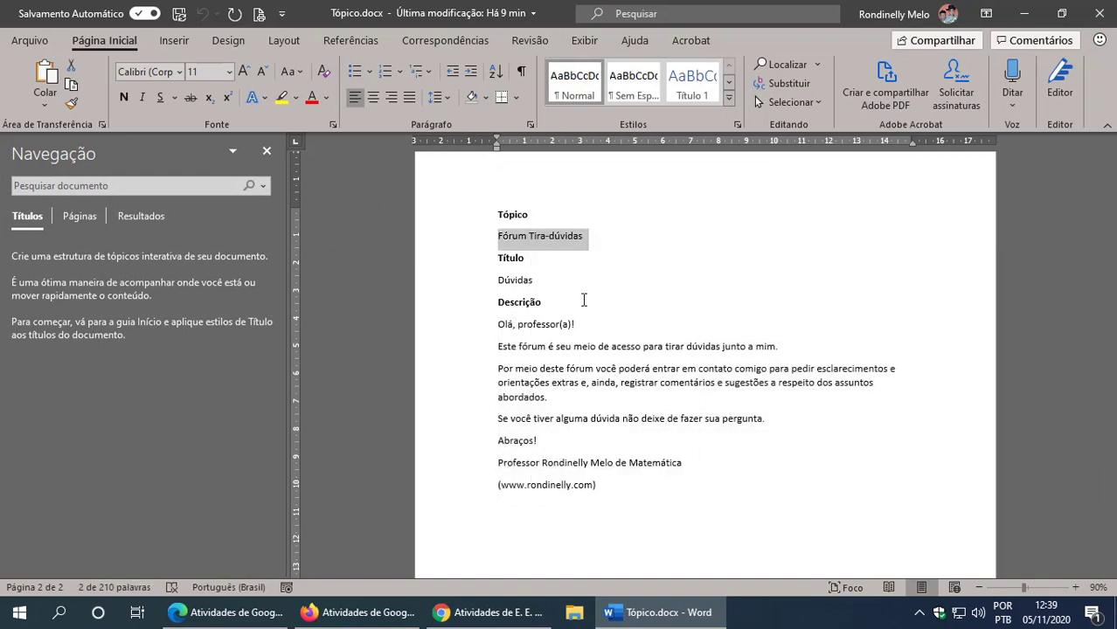
{"action": "left_click", "coordinate": [651, 612]}
{"action": "right_click", "coordinate": [913, 211]}
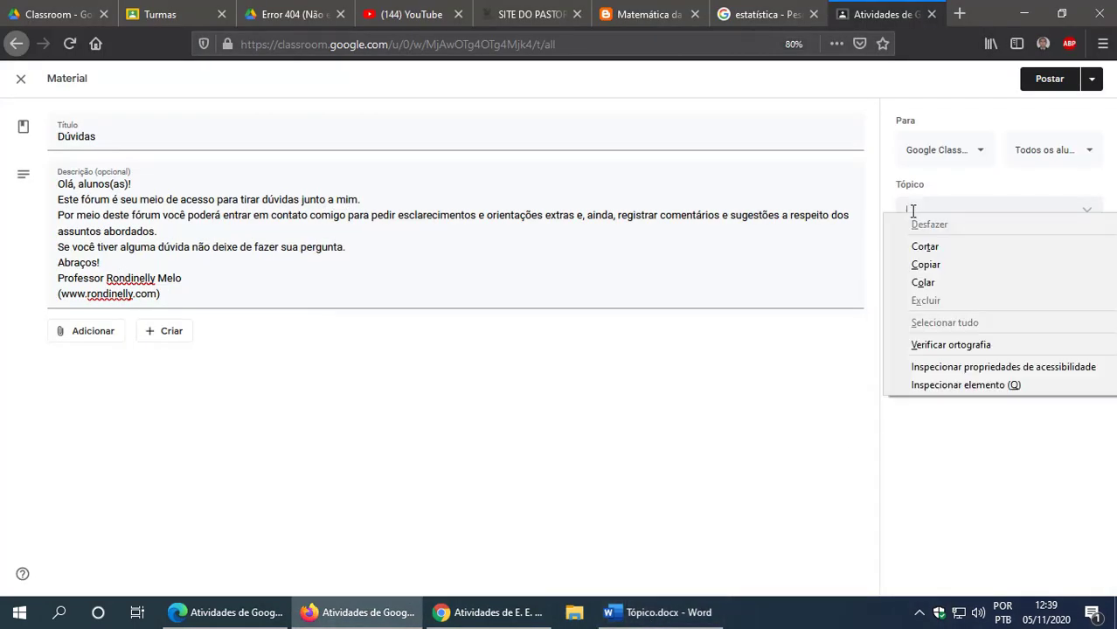
{"action": "left_click", "coordinate": [931, 282]}
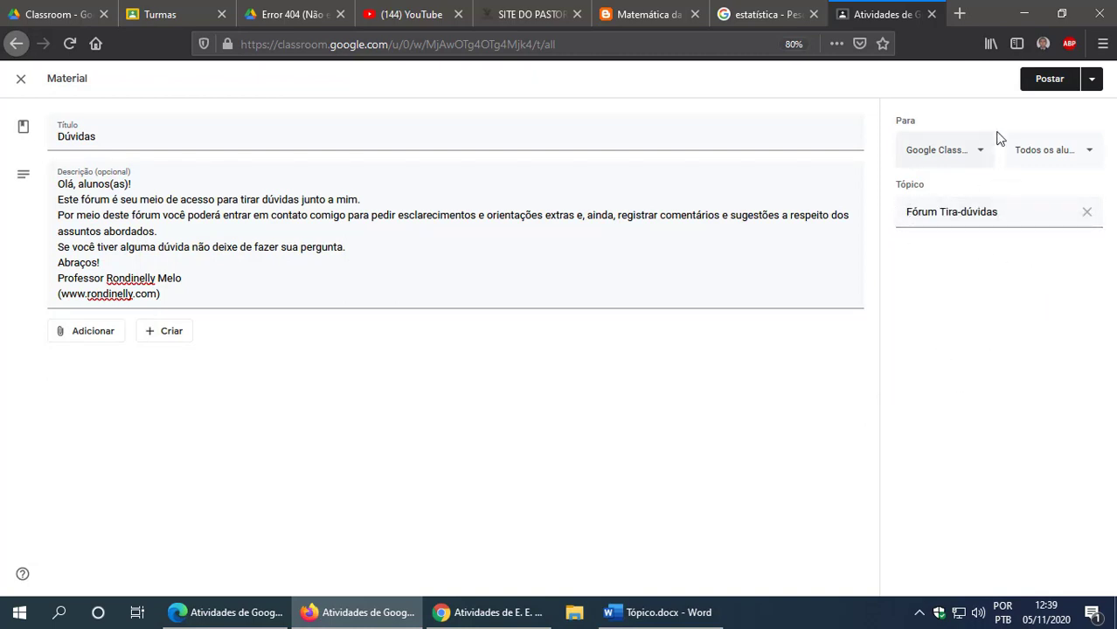
{"action": "left_click", "coordinate": [1049, 81]}
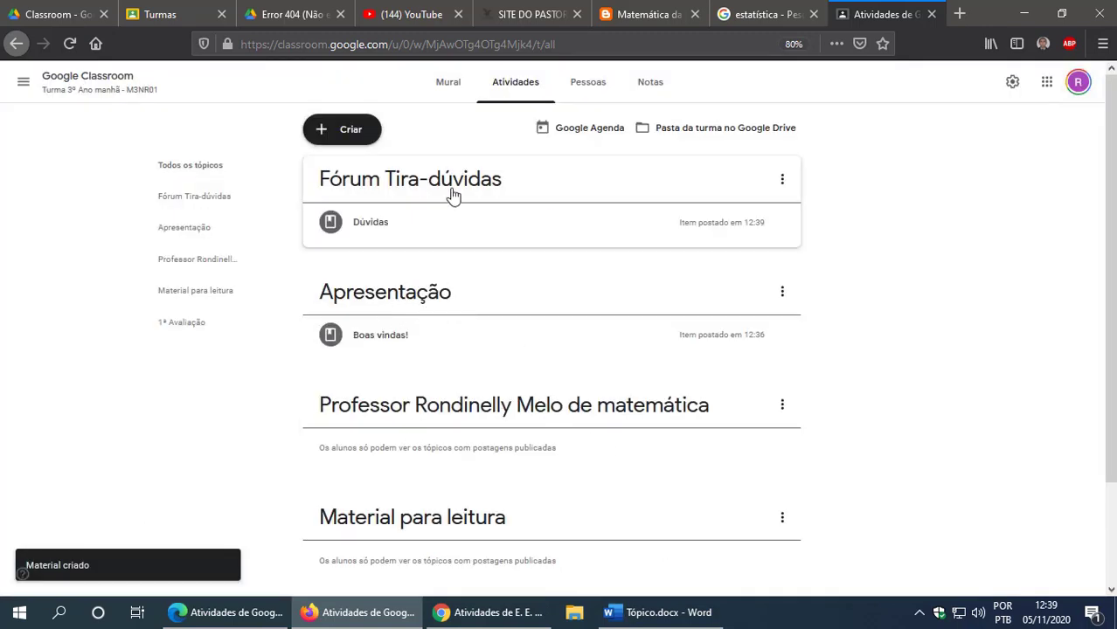
Step: Move the Apresentação topic above Fórum Tira-dúvidas, and switch to Edge to check the student's Atividades page
{"action": "mouse_move", "coordinate": [482, 286]}
{"action": "left_mouse_down"}
{"action": "mouse_move", "coordinate": [474, 182]}
{"action": "mouse_move", "coordinate": [500, 209]}
{"action": "mouse_move", "coordinate": [498, 294]}
{"action": "left_mouse_up"}
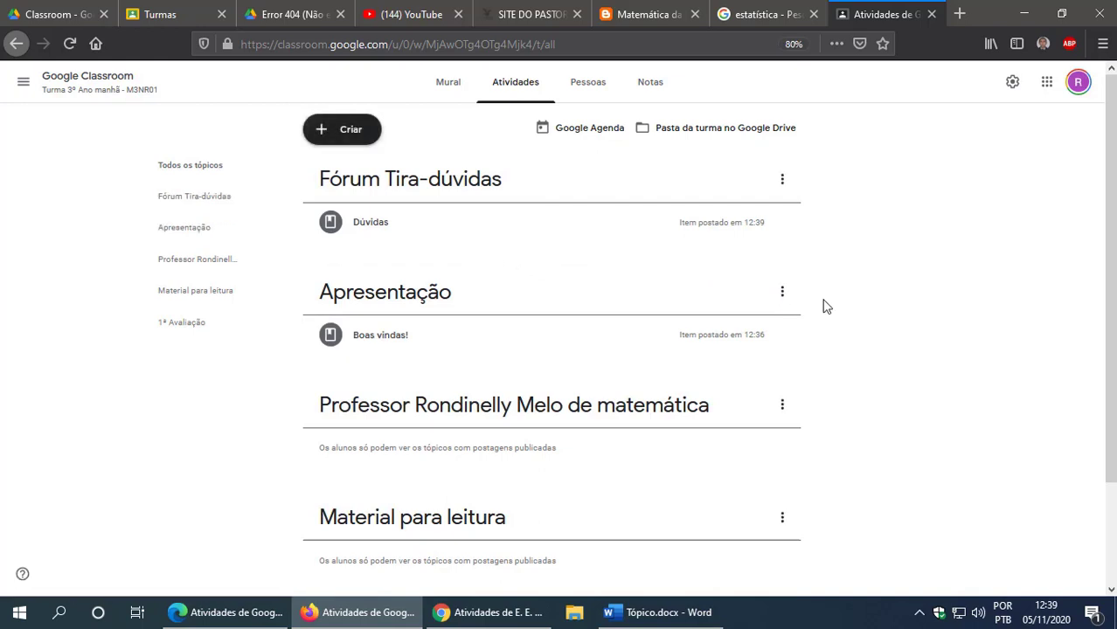
{"action": "left_click", "coordinate": [783, 292]}
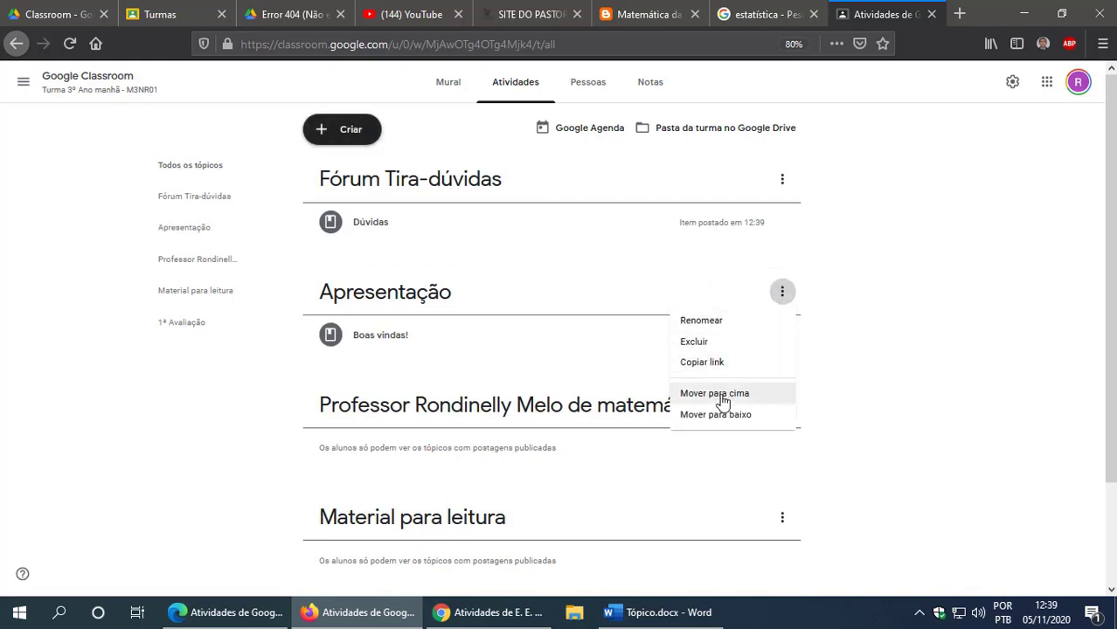
{"action": "left_click", "coordinate": [710, 396]}
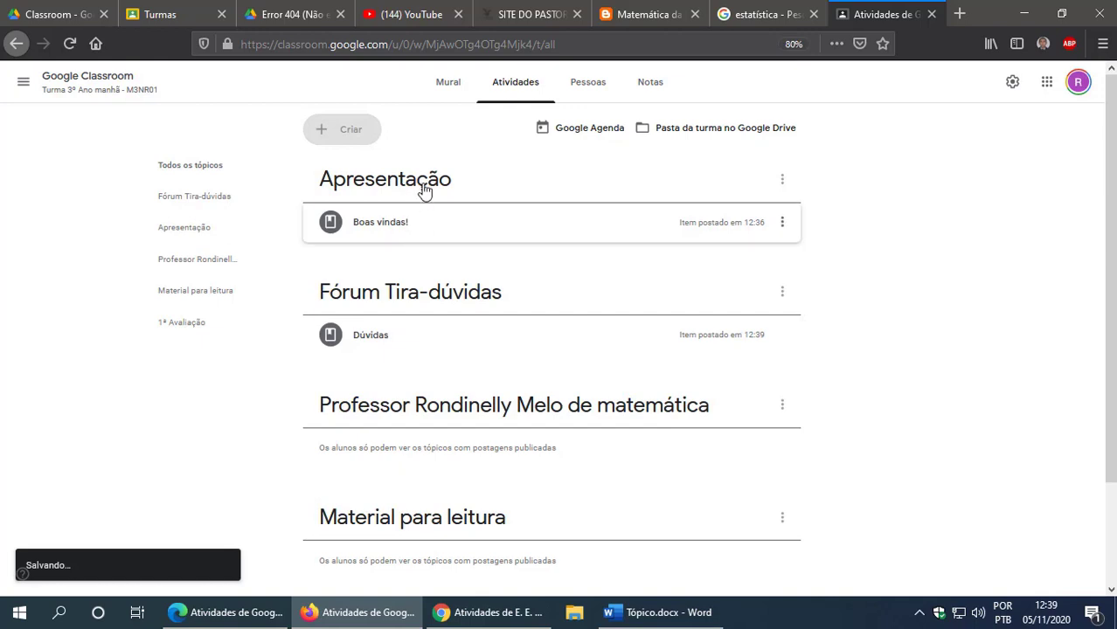
{"action": "left_click", "coordinate": [227, 612]}
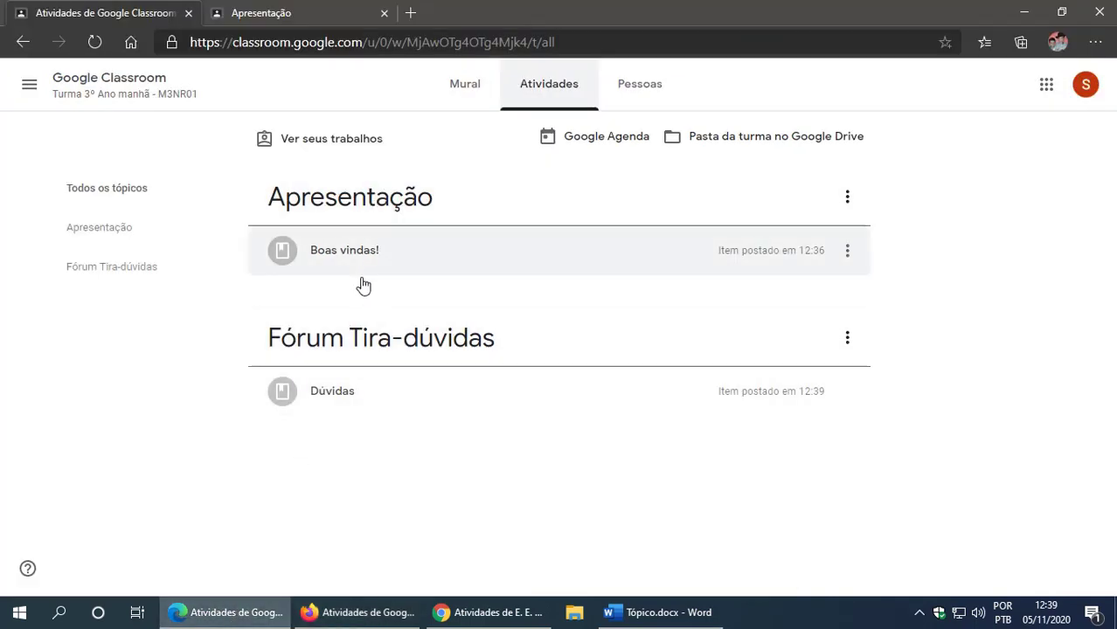
Step: Open the full page of the Dúvidas material in the student's view and check its class comment field
{"action": "left_click", "coordinate": [369, 391]}
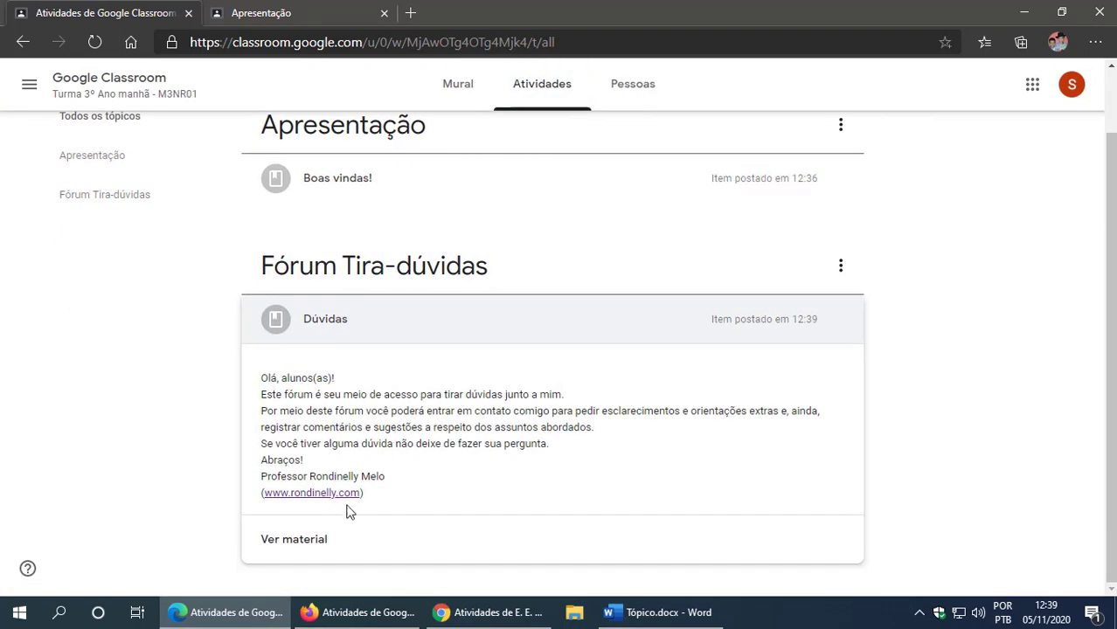
{"action": "left_click", "coordinate": [297, 542]}
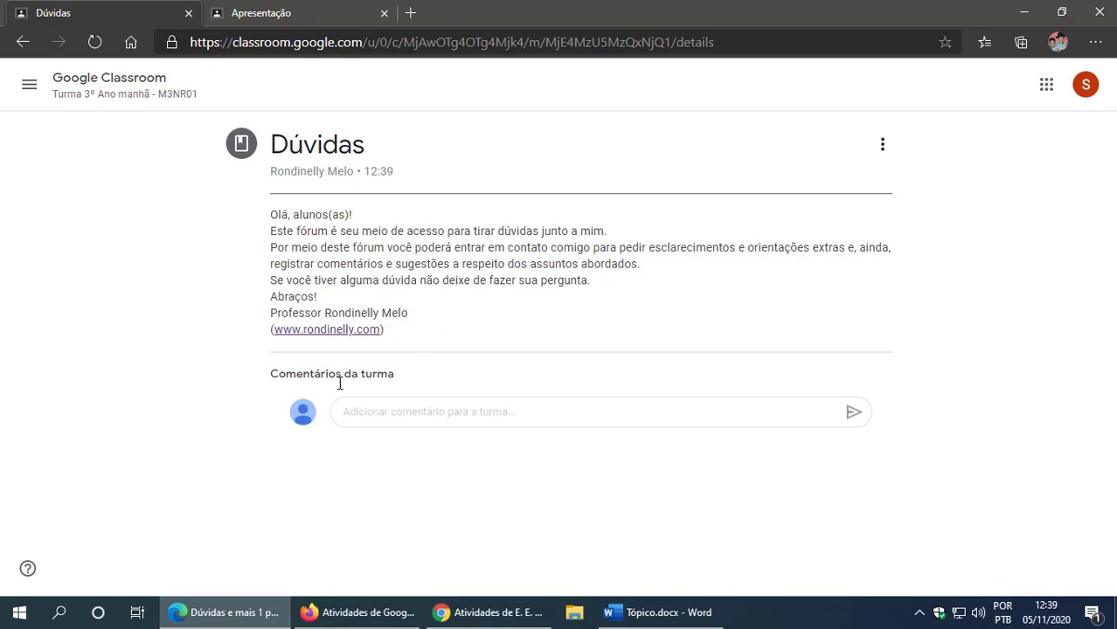
{"action": "left_click", "coordinate": [382, 413]}
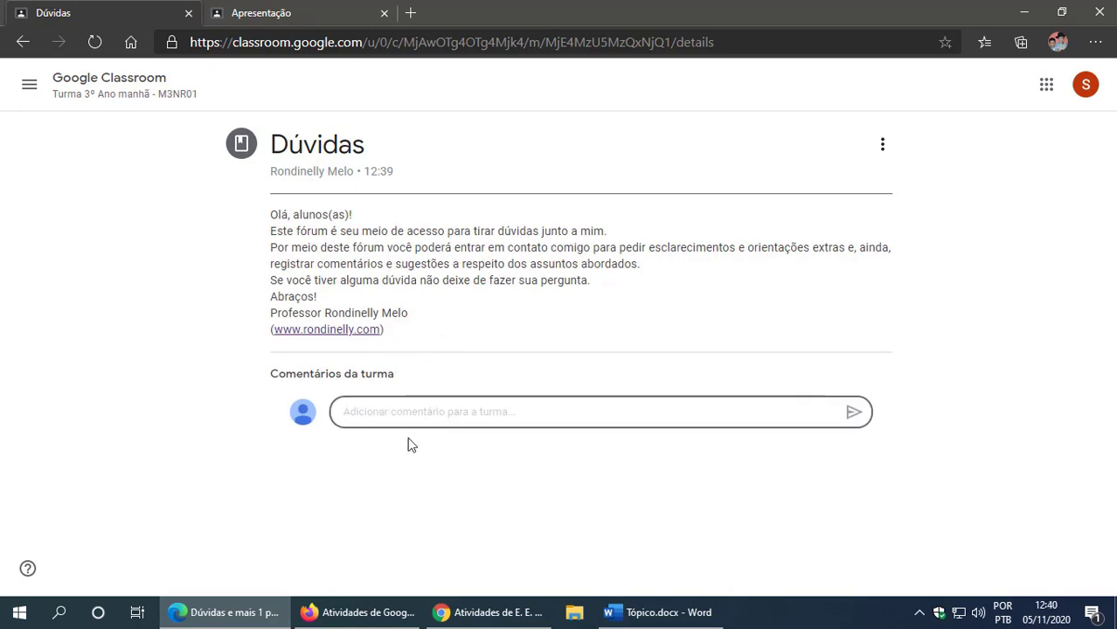
Step: Copy the link to the Dúvidas material, test it in a new browser tab, and close that tab
{"action": "left_click", "coordinate": [882, 144]}
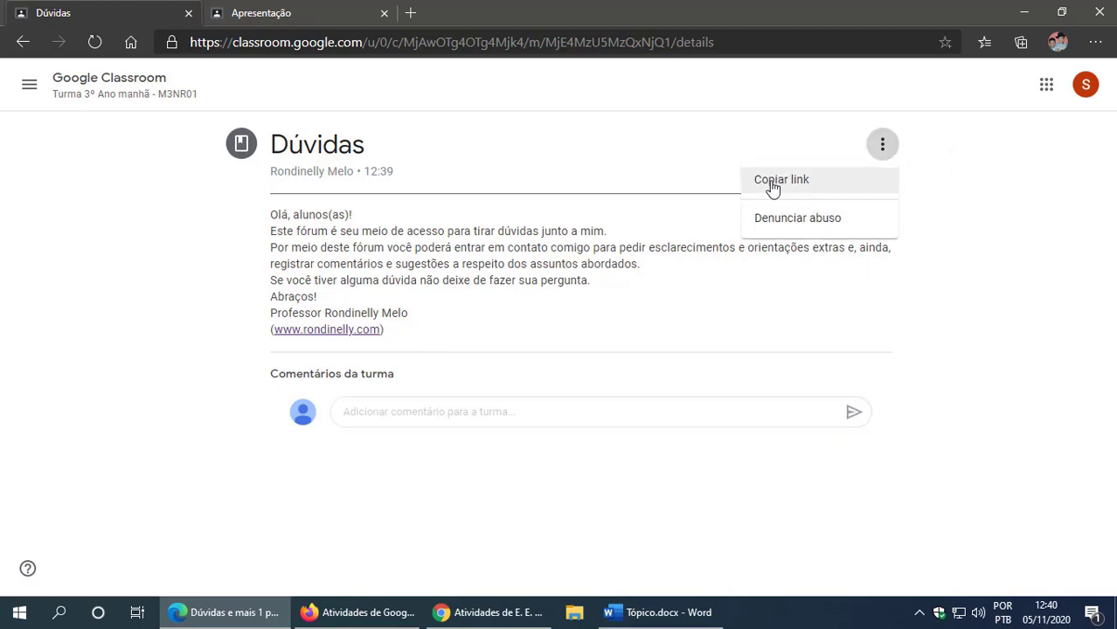
{"action": "left_click", "coordinate": [796, 184]}
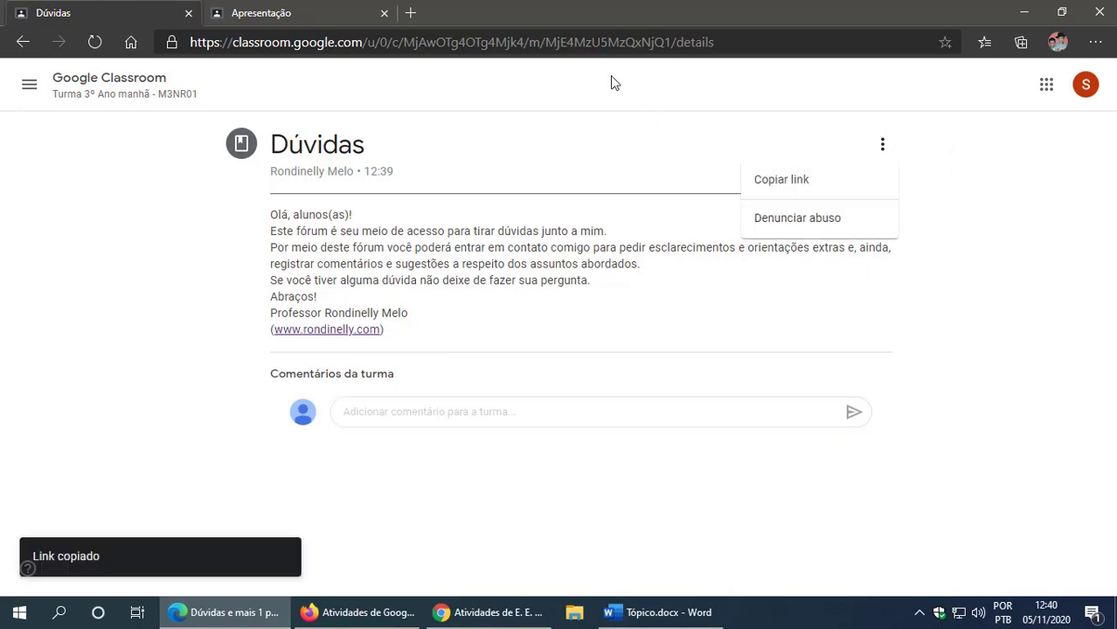
{"action": "left_click", "coordinate": [411, 13]}
{"action": "right_click", "coordinate": [443, 42]}
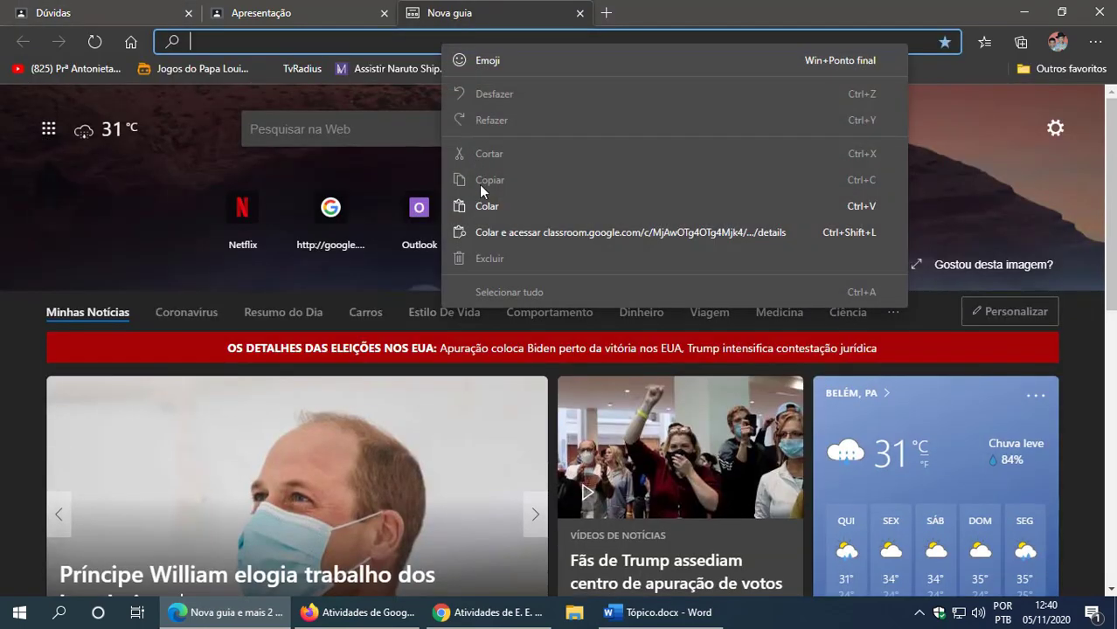
{"action": "left_click", "coordinate": [515, 233]}
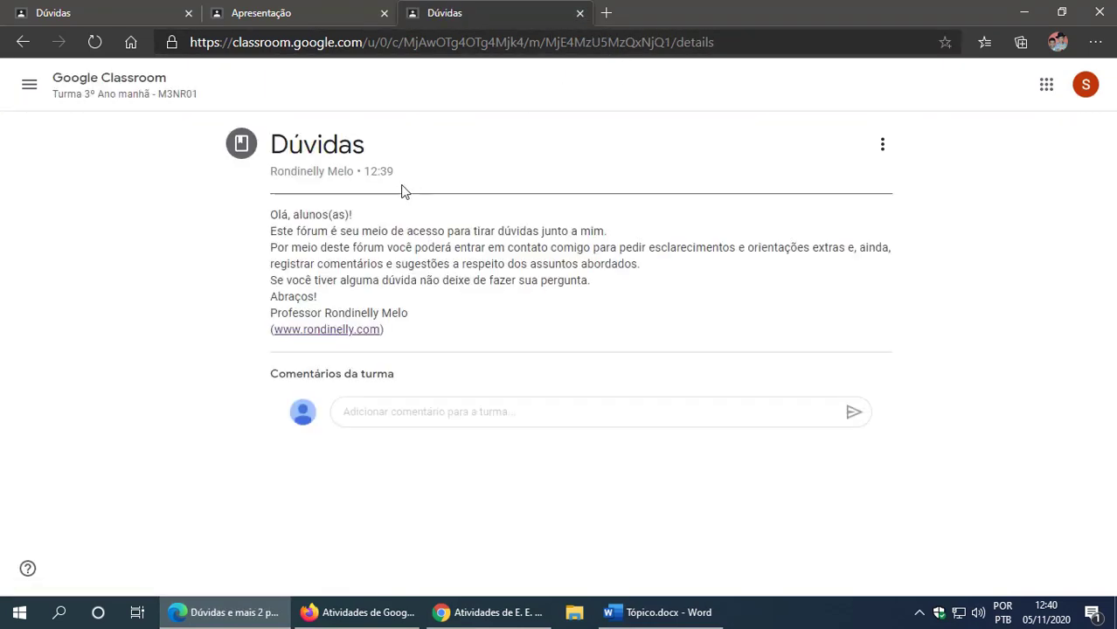
{"action": "left_click", "coordinate": [580, 13]}
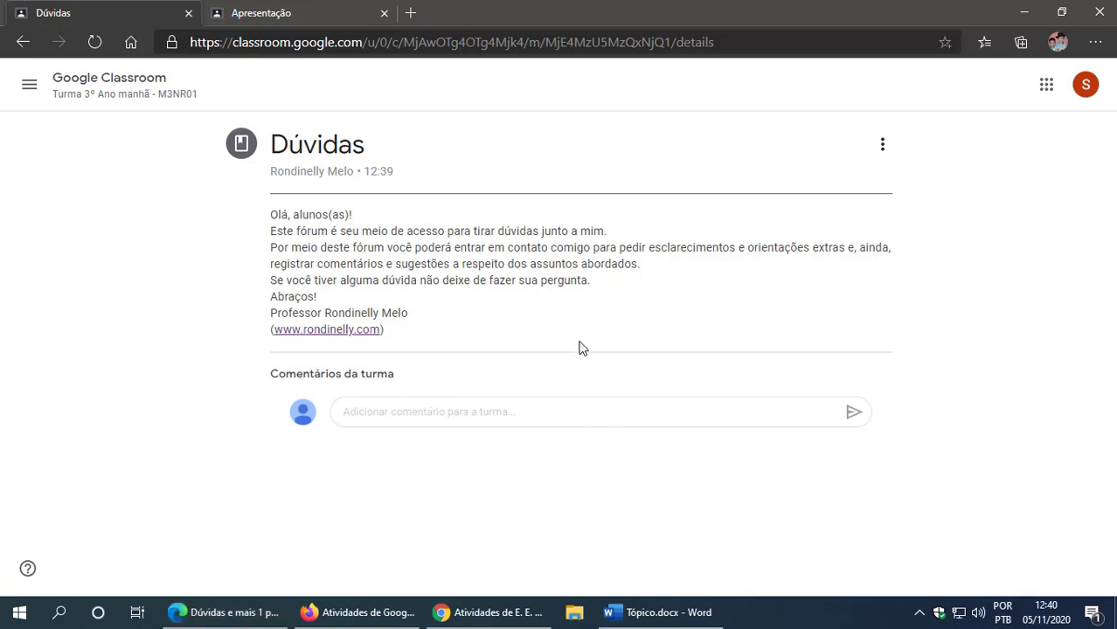
Step: View a blank material form in Firefox, recheck the student's class comment field in Edge, and close the form without posting
{"action": "left_click", "coordinate": [432, 407]}
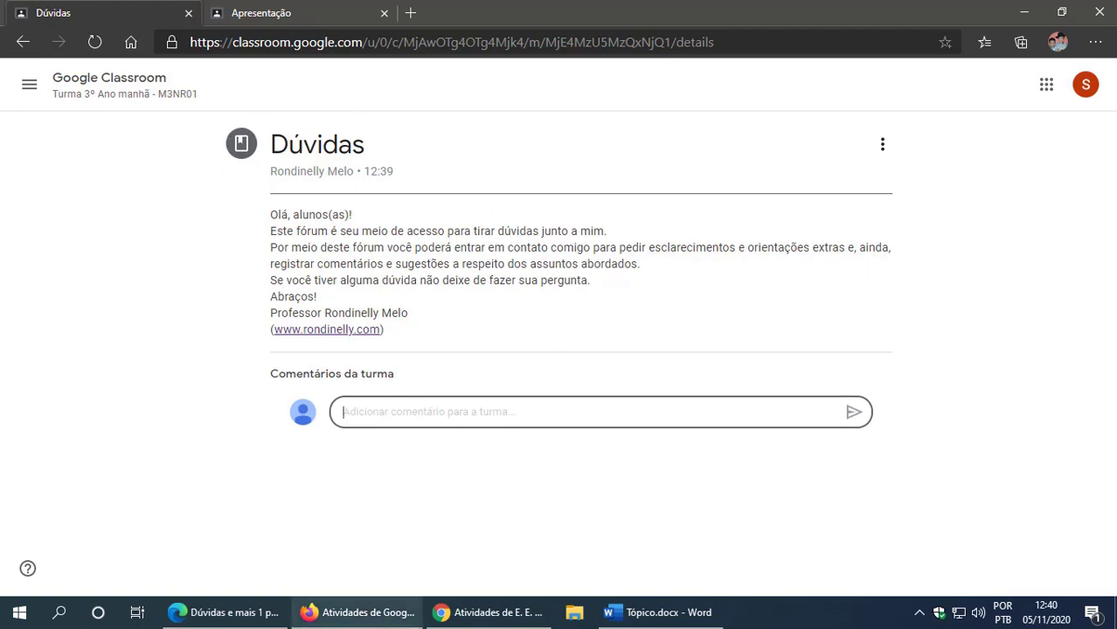
{"action": "left_click", "coordinate": [367, 612]}
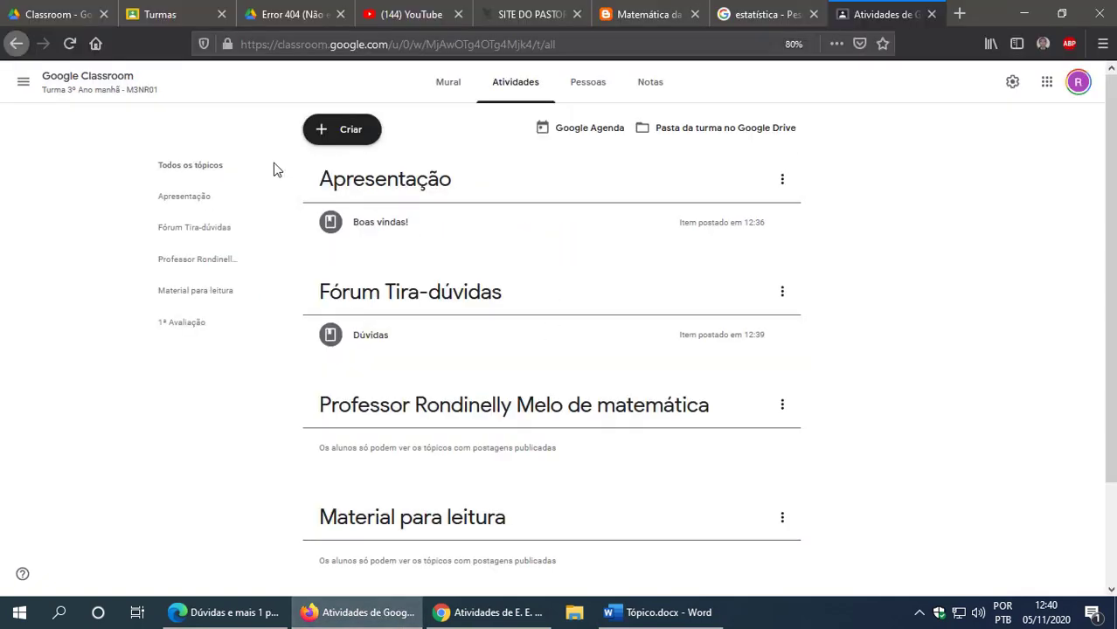
{"action": "left_click", "coordinate": [343, 134]}
{"action": "left_click", "coordinate": [358, 268]}
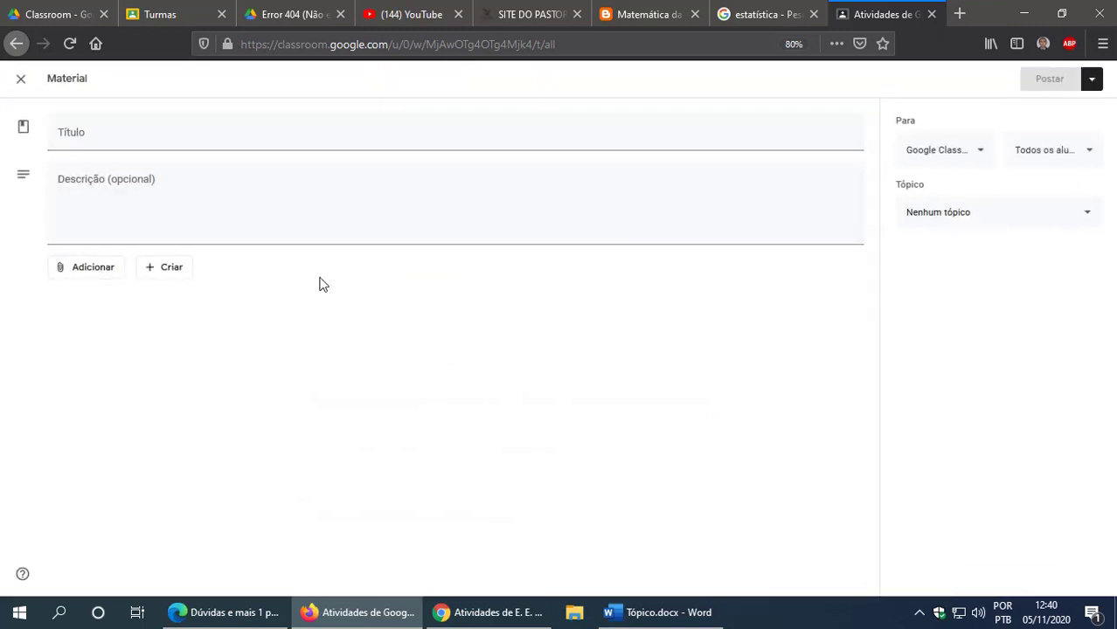
{"action": "left_click", "coordinate": [225, 613]}
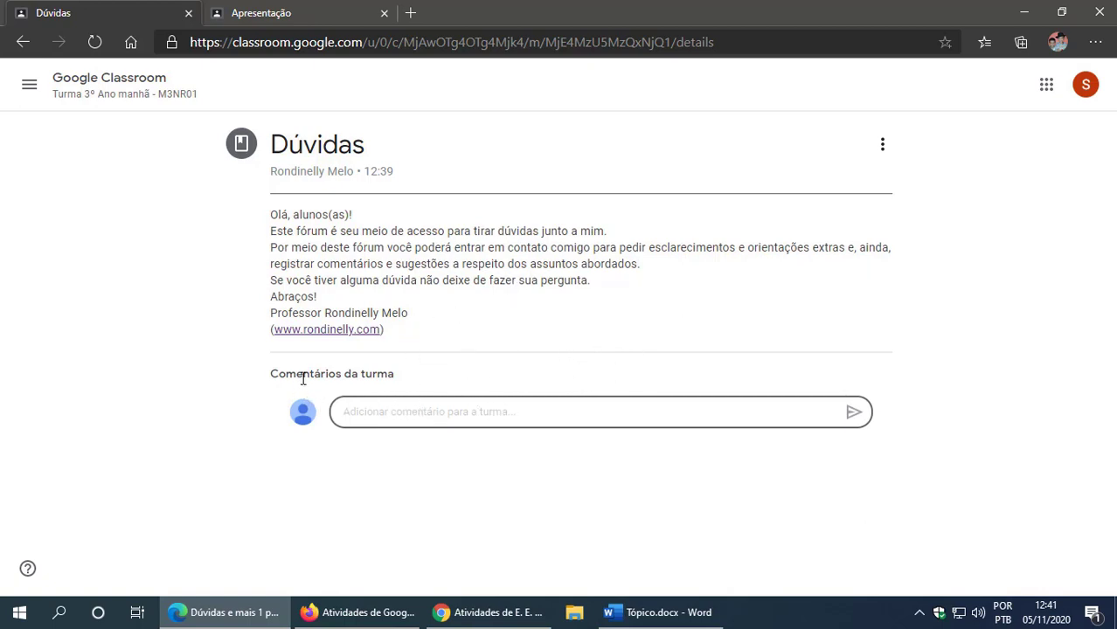
{"action": "left_click", "coordinate": [413, 412]}
{"action": "left_click", "coordinate": [378, 612]}
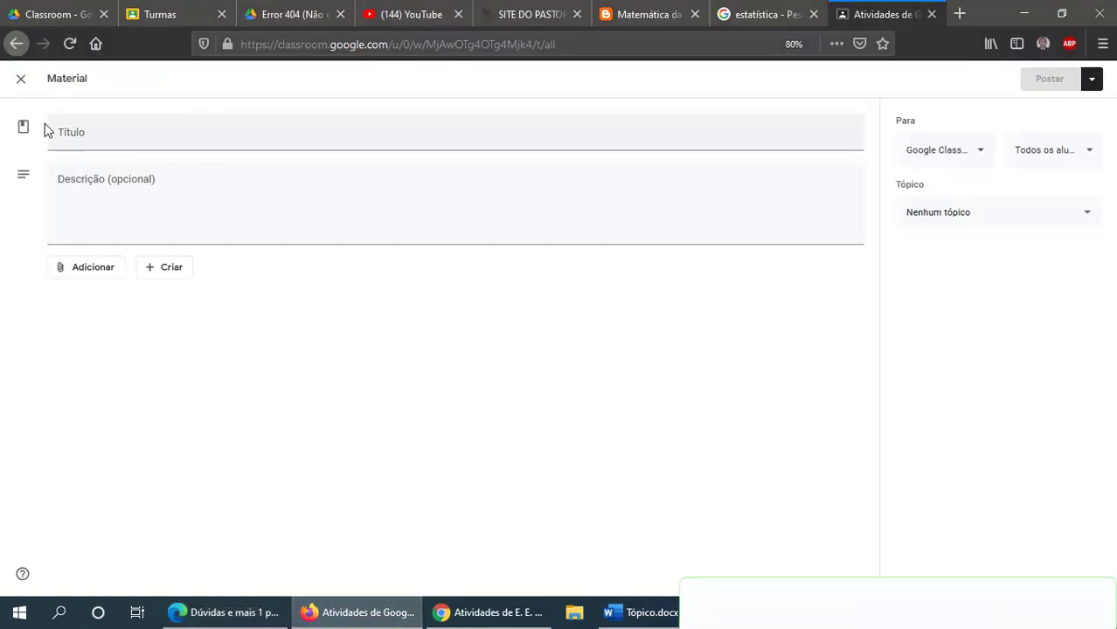
{"action": "left_click", "coordinate": [21, 80]}
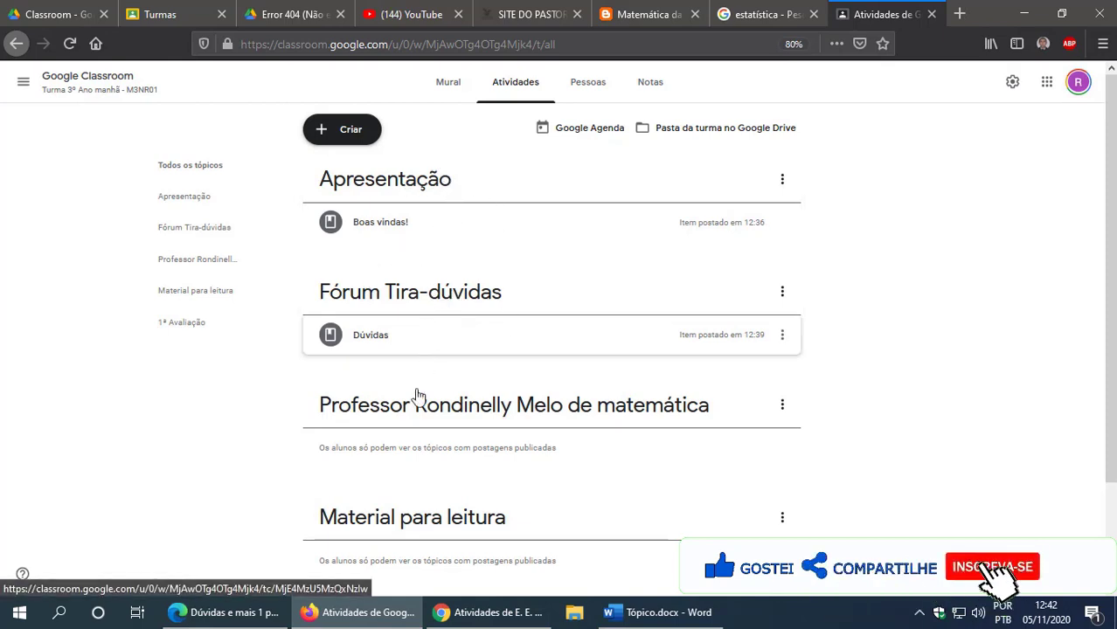
Step: Look through the class topics in Atividades and the types of items that can be created
{"action": "scroll", "coordinate": [450, 428], "scroll_direction": "down", "scroll_amount": 1}
{"action": "scroll", "coordinate": [435, 477], "scroll_direction": "down", "scroll_amount": 3}
{"action": "scroll", "coordinate": [386, 380], "scroll_direction": "up", "scroll_amount": 5}
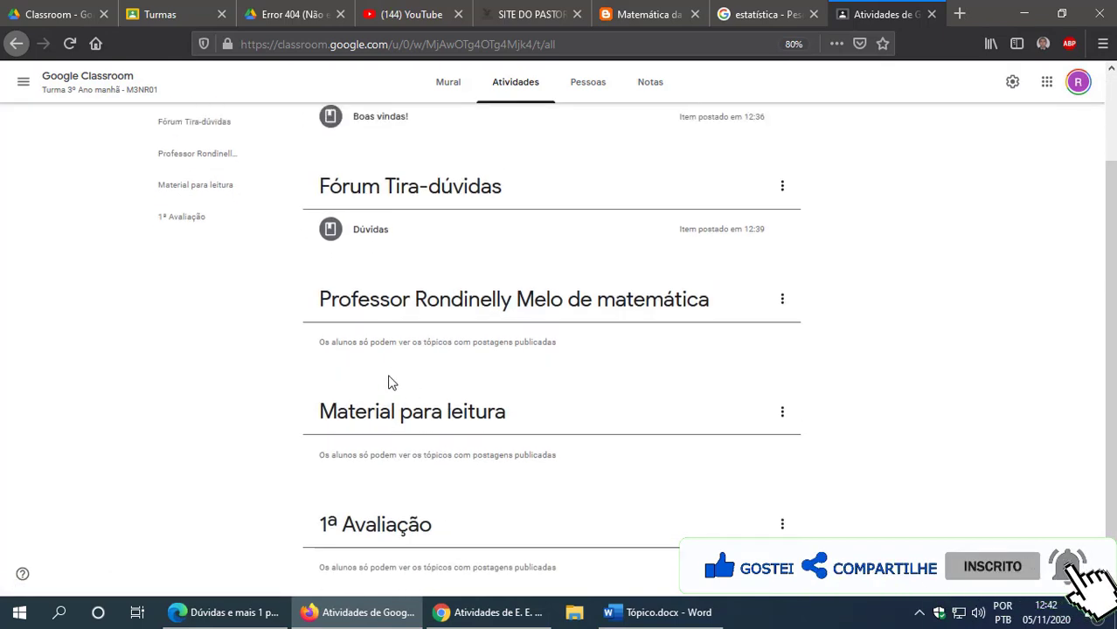
{"action": "left_click", "coordinate": [355, 129]}
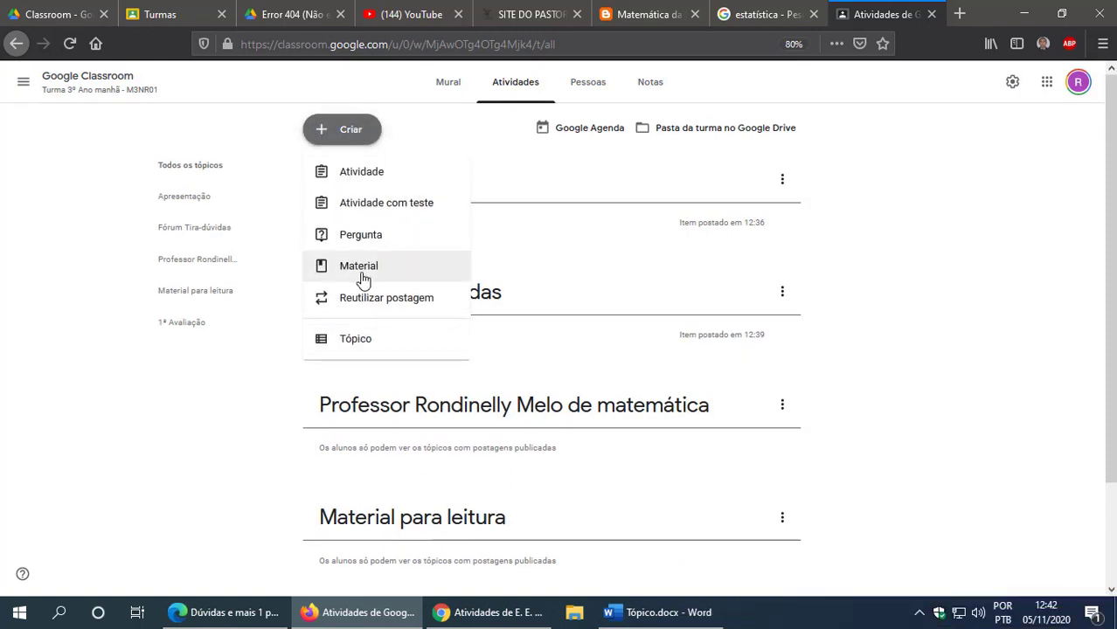
{"action": "left_click", "coordinate": [870, 276]}
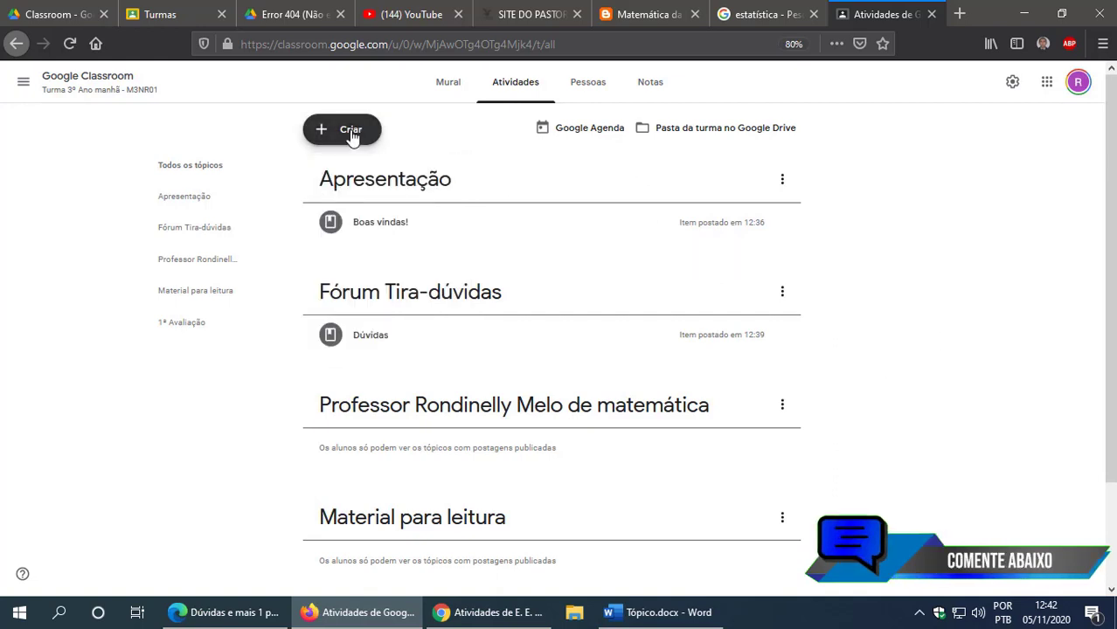
Step: Open a new blank material, view its attachment options, and close it without posting
{"action": "left_click", "coordinate": [319, 132]}
{"action": "left_click", "coordinate": [357, 267]}
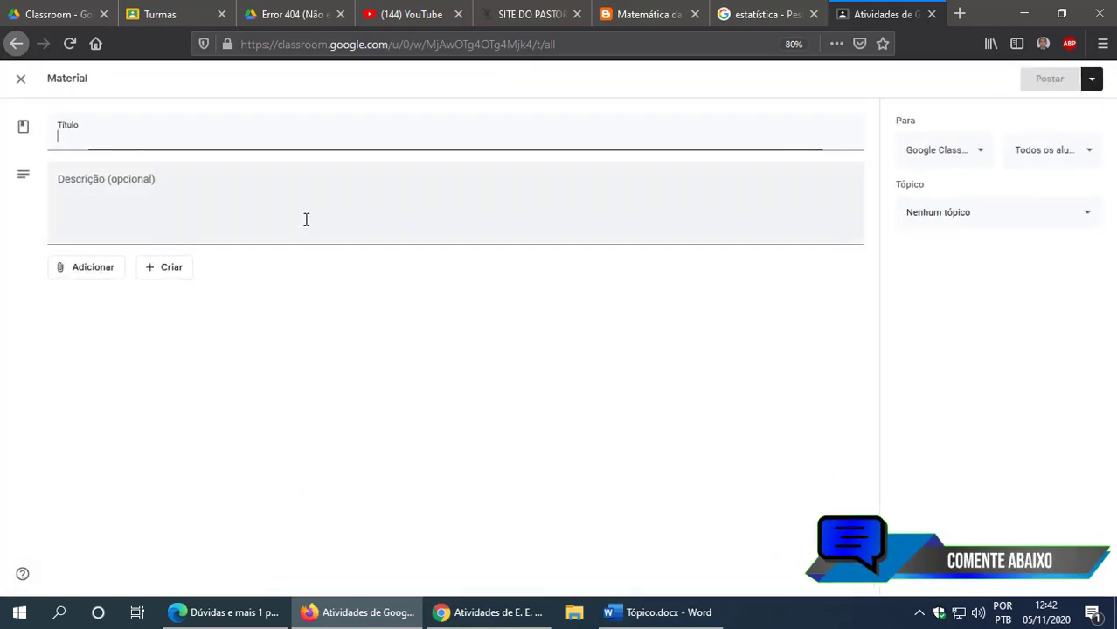
{"action": "left_click", "coordinate": [93, 271]}
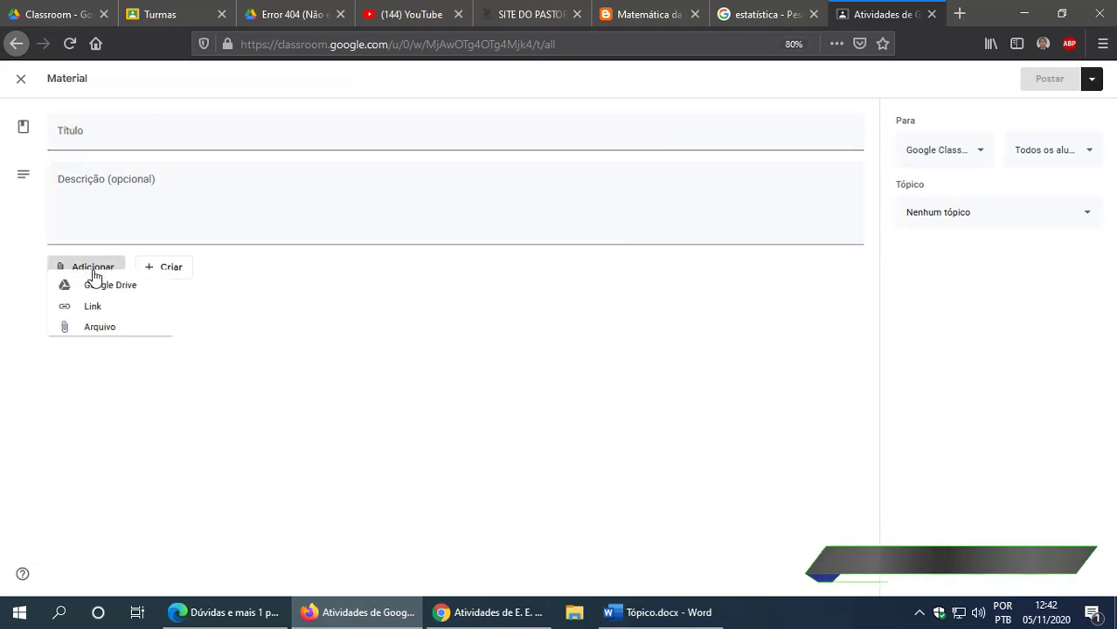
{"action": "left_click", "coordinate": [181, 374]}
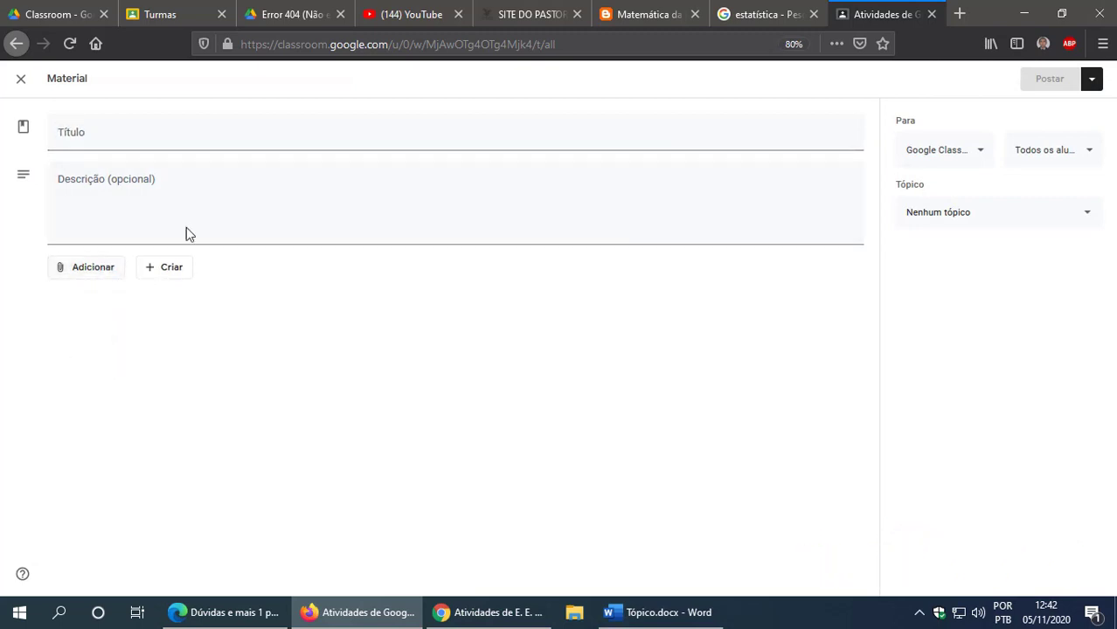
{"action": "left_click", "coordinate": [22, 80]}
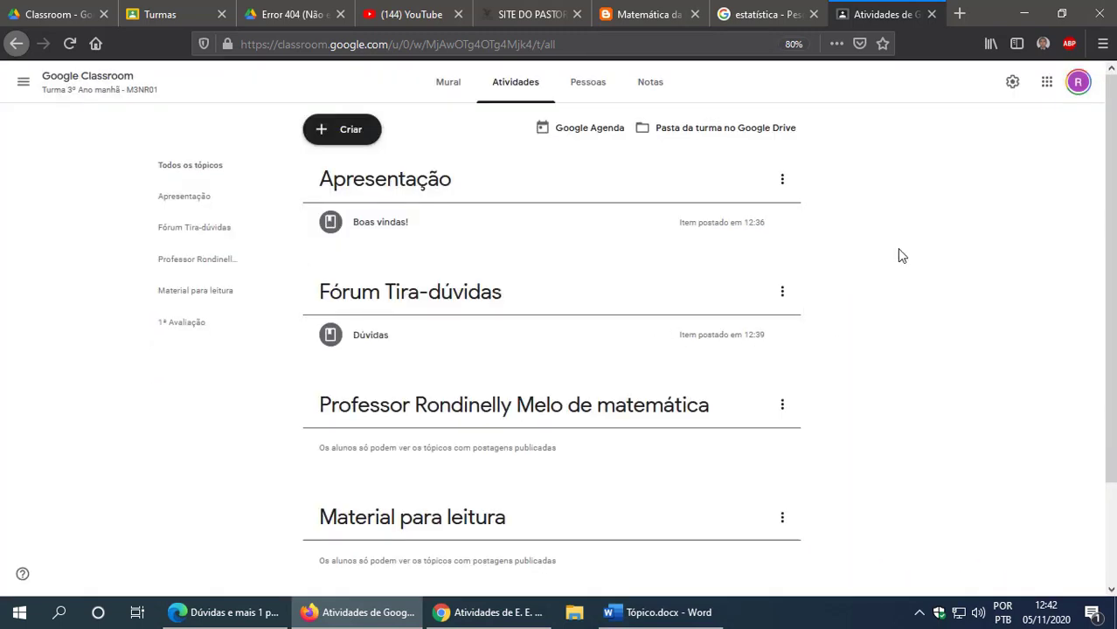